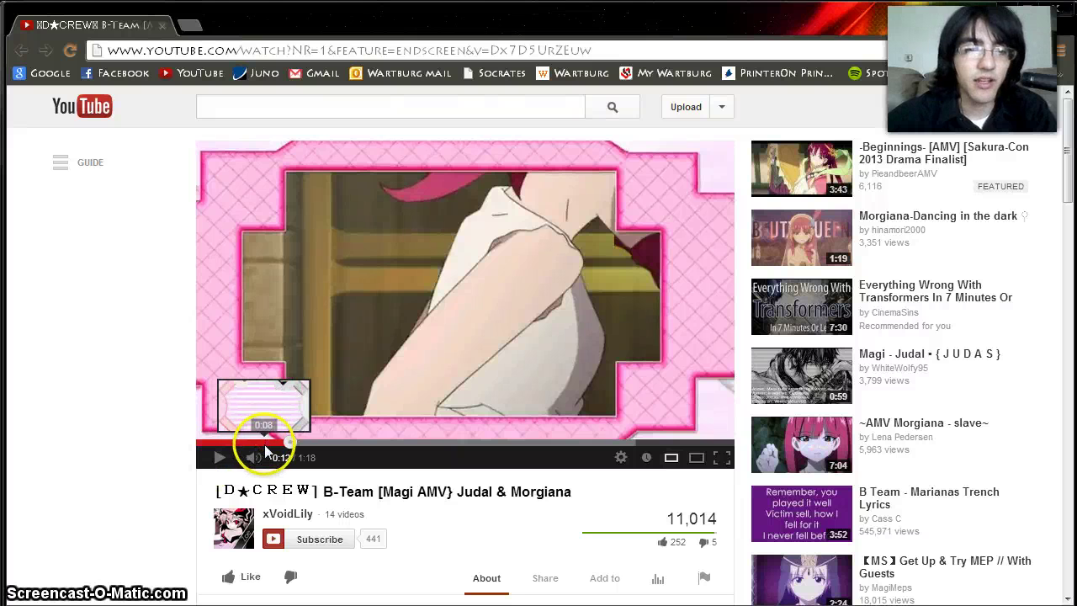
Replay the B-Team Magi AMV example video from 0:08 and pause it at 0:11.
left_click(262, 444)
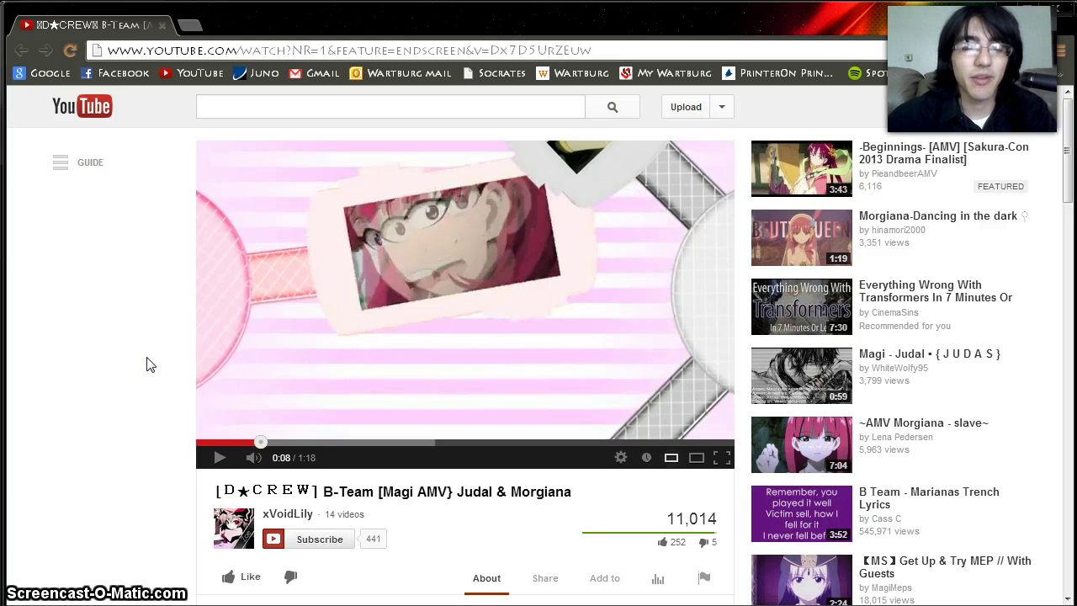
left_click(219, 459)
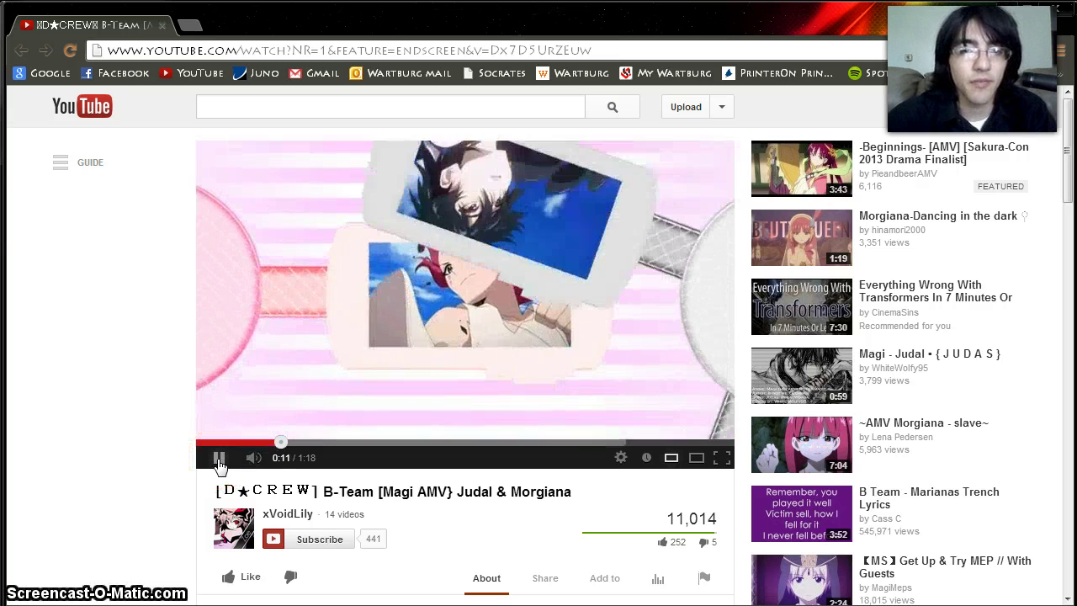
left_click(218, 459)
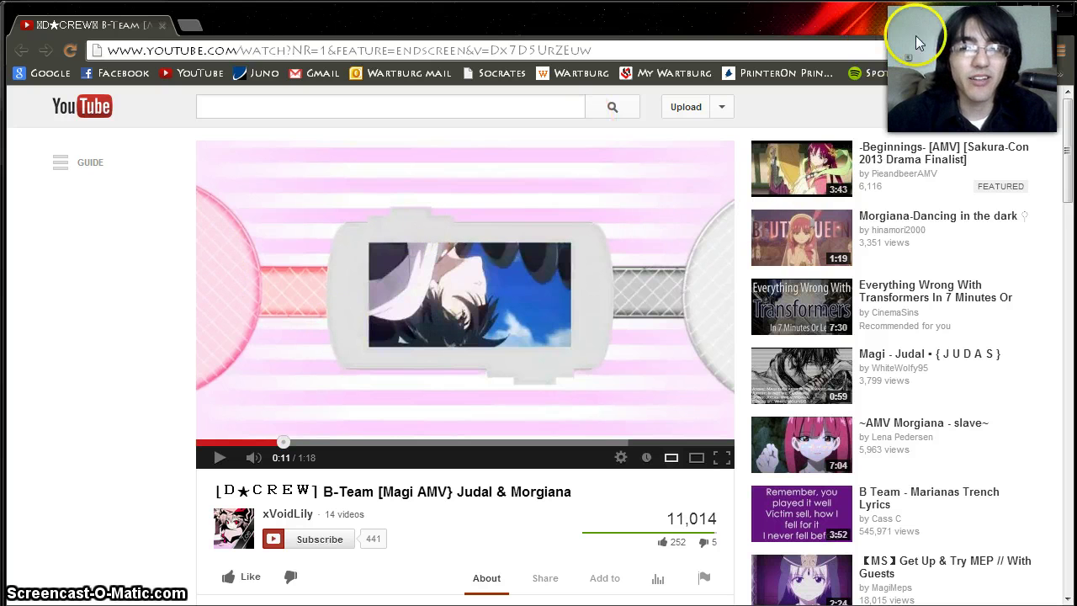
Insert two empty video tracks above track 1 and delete the old clips from the timeline.
left_click(1003, 21)
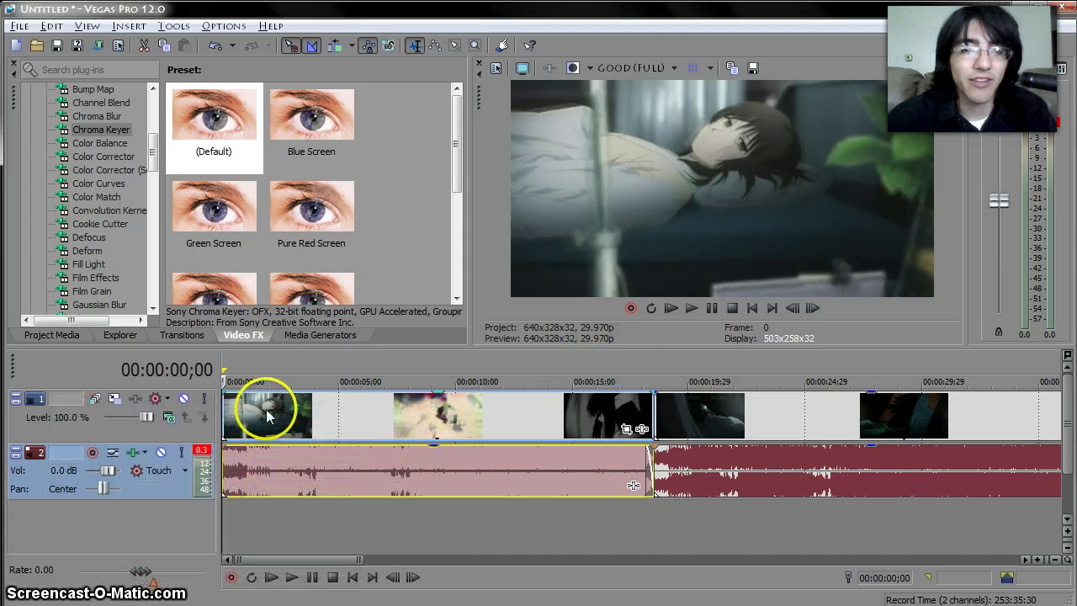
left_click(195, 419)
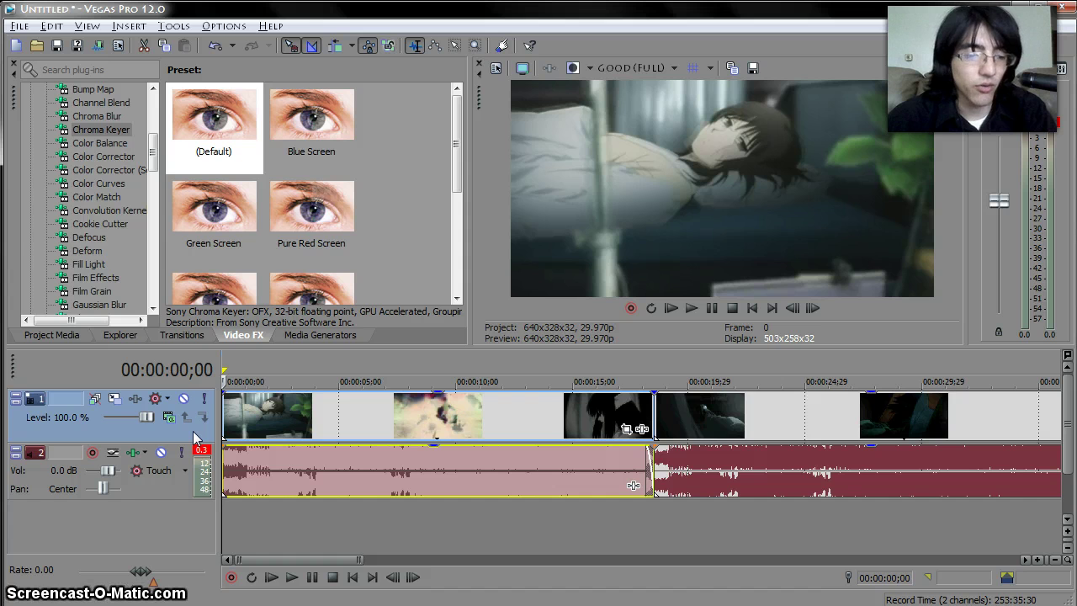
key("ctrl+shift+q")
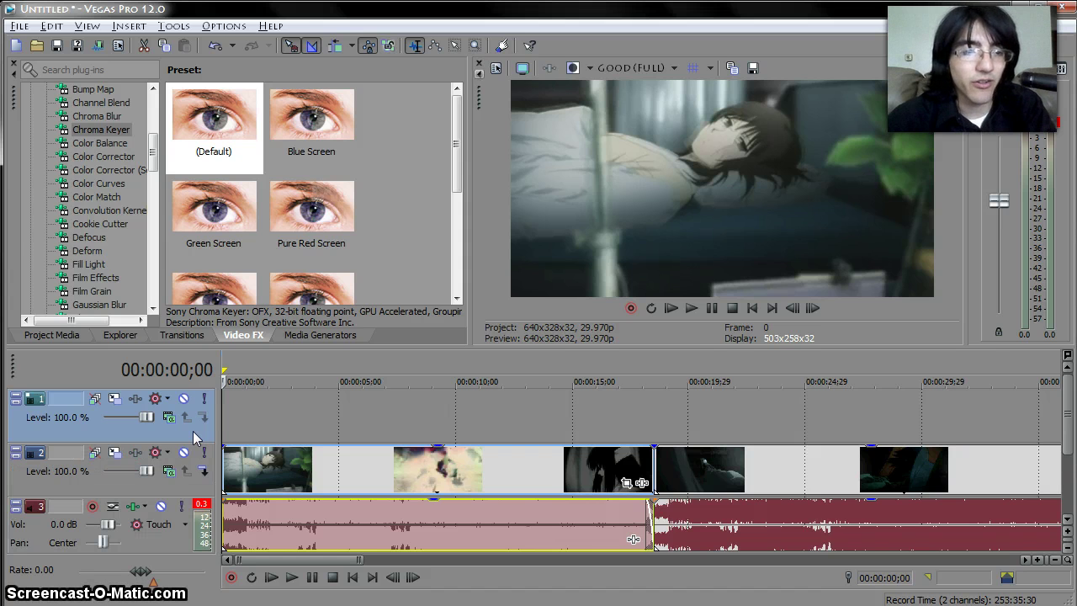
key("ctrl+shift+q")
key("Delete")
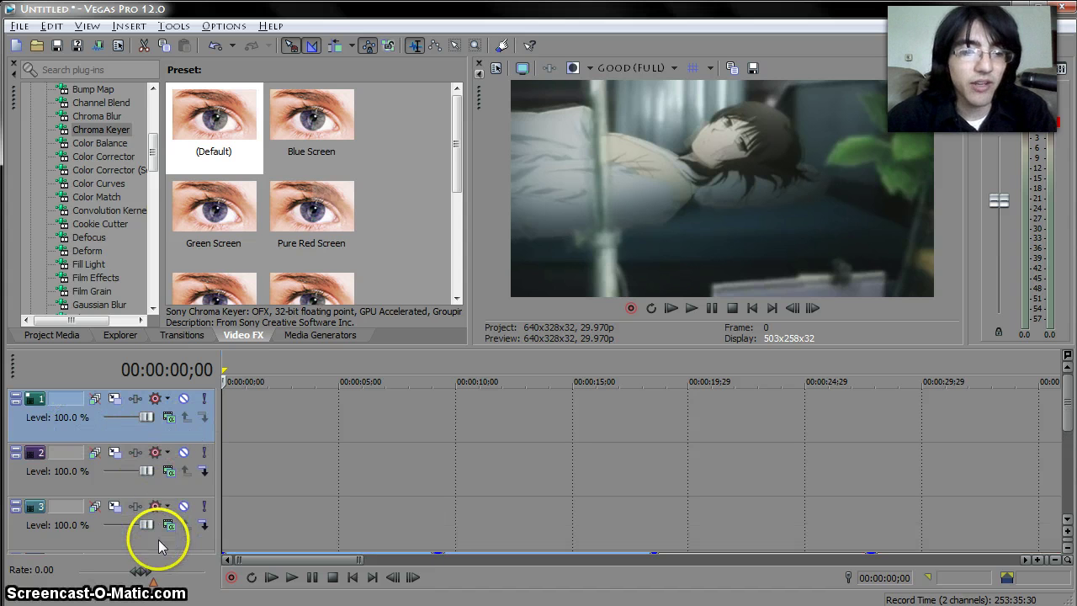
left_click(190, 335)
Drop gear.jpg on track 2 and green-pattern.jpg on track 1, making tracks 2 and 3 compositing children.
left_click(132, 337)
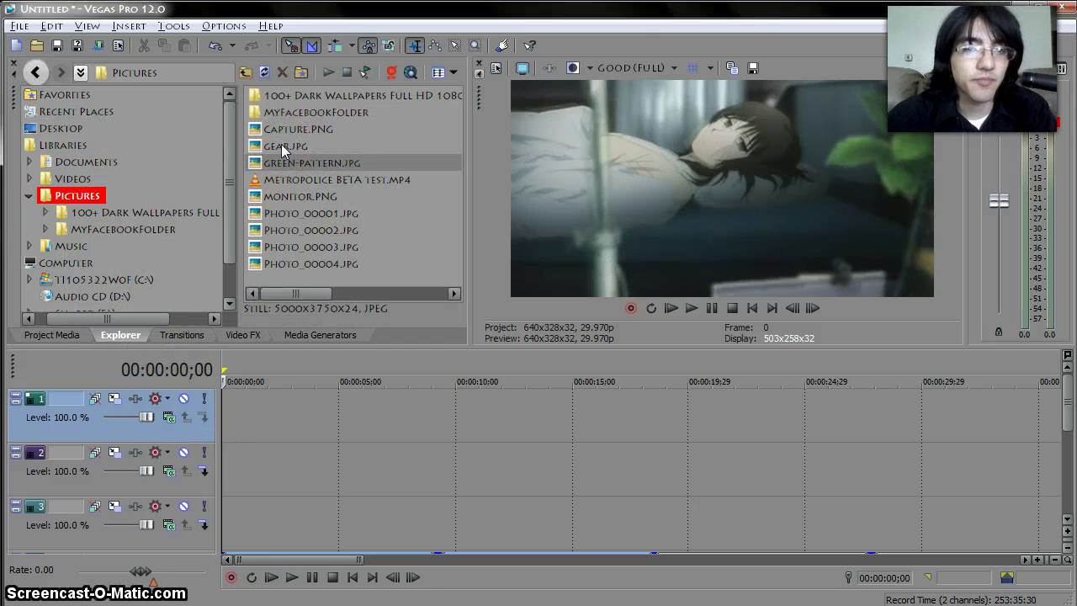
left_click_drag(282, 147, 224, 481)
left_click_drag(335, 168, 229, 412)
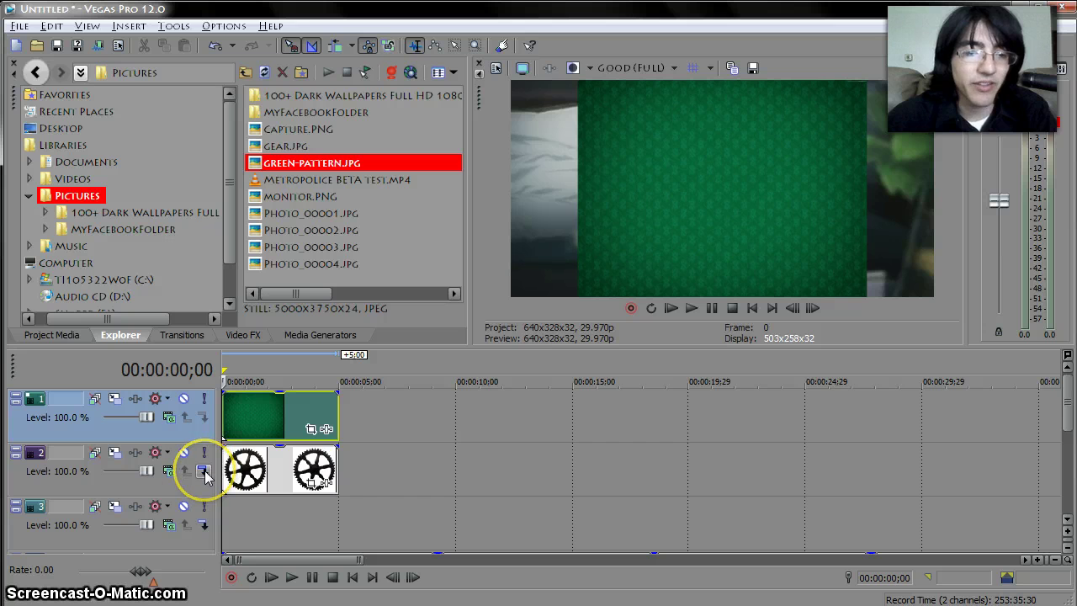
left_click(206, 475)
left_click(203, 524)
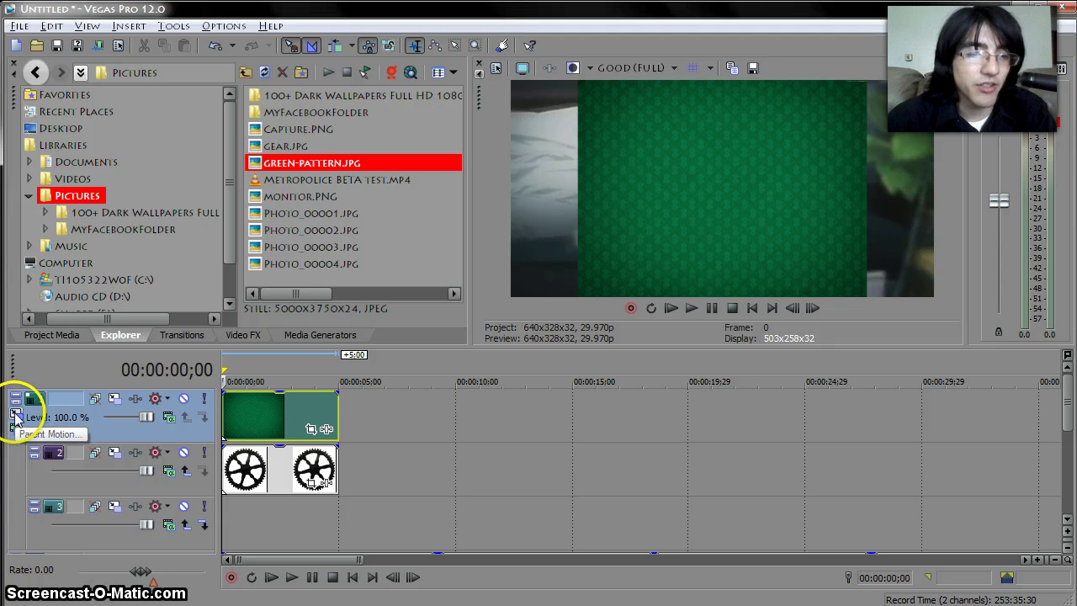
left_click(115, 402)
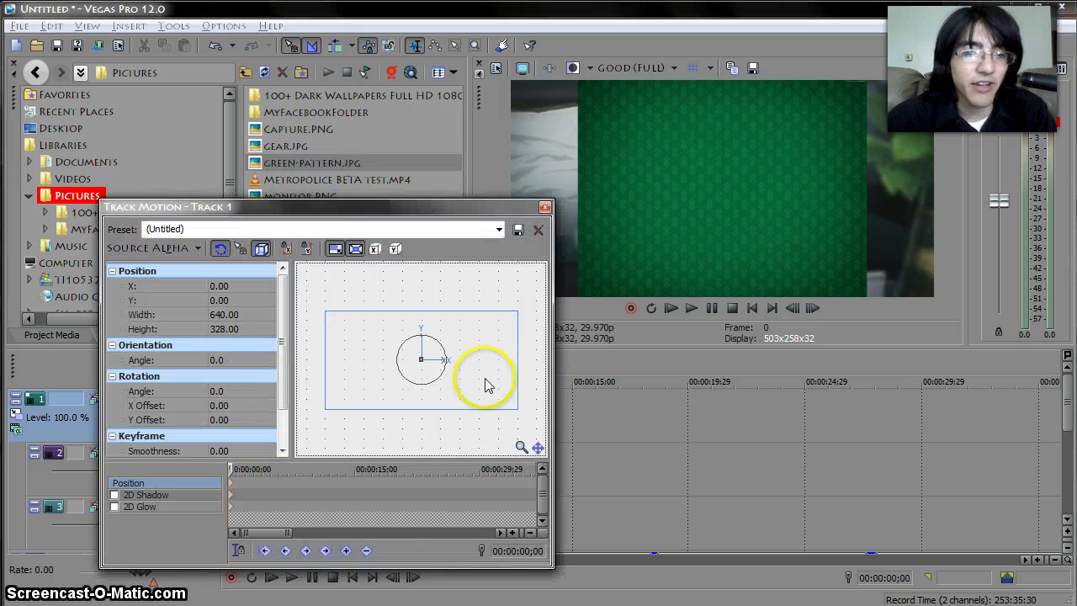
left_click_drag(512, 395, 409, 397)
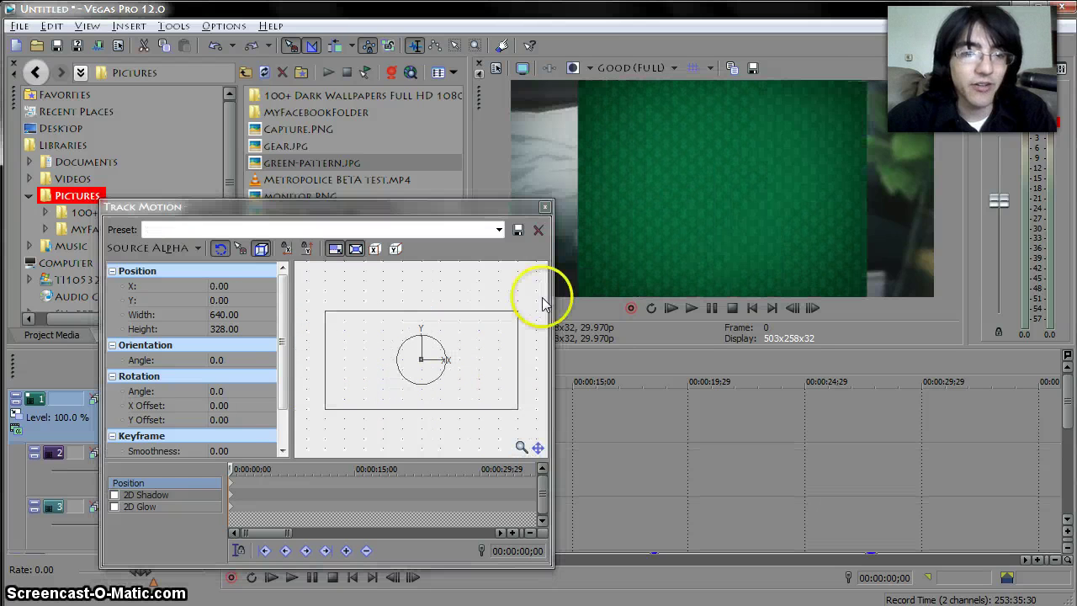
left_click(545, 206)
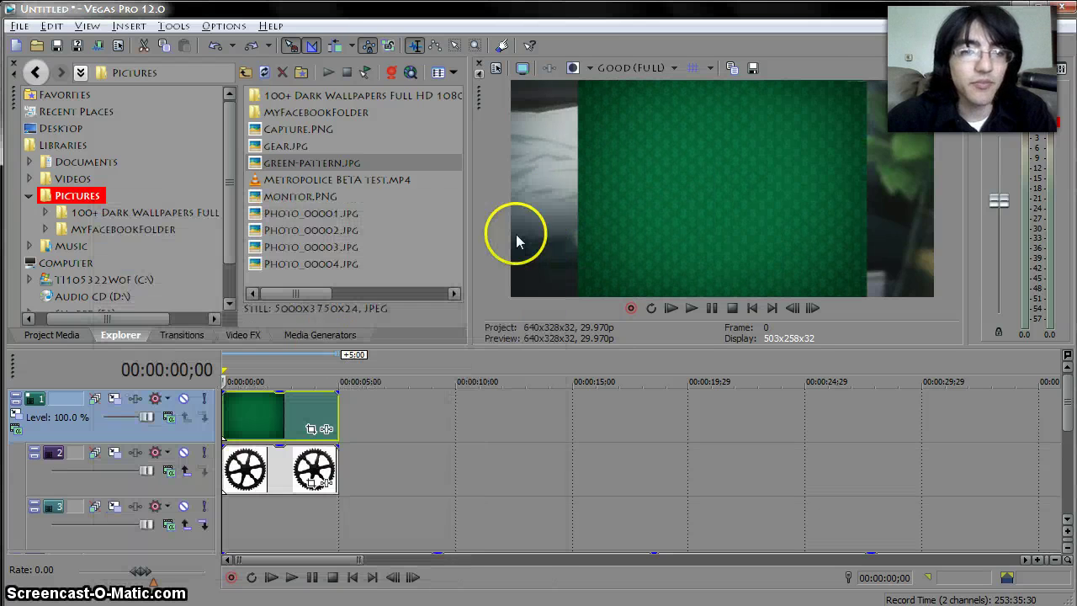
left_click(17, 416)
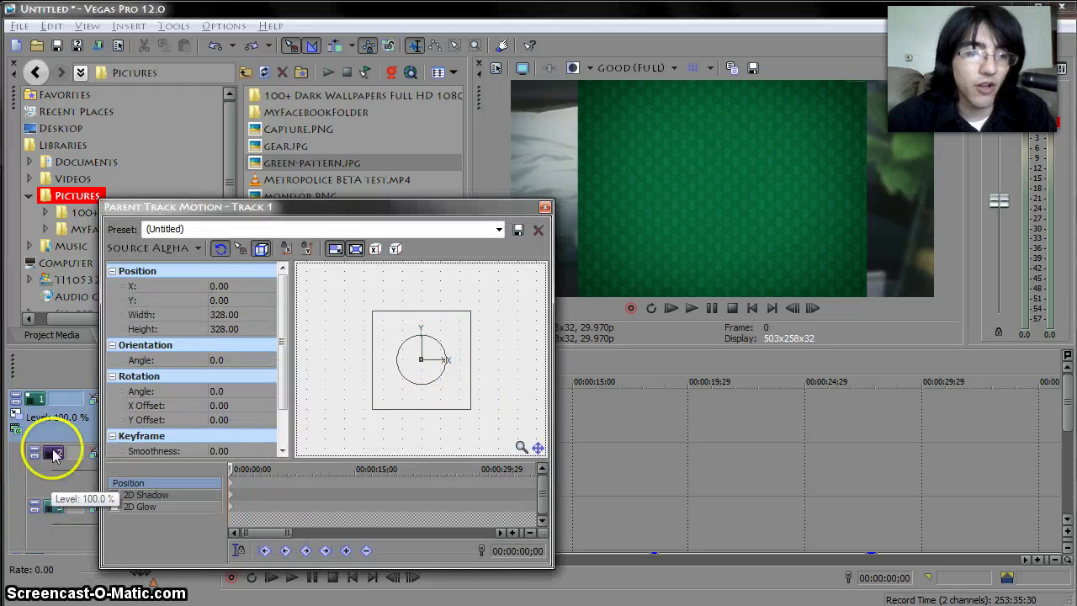
left_click_drag(464, 412, 402, 397)
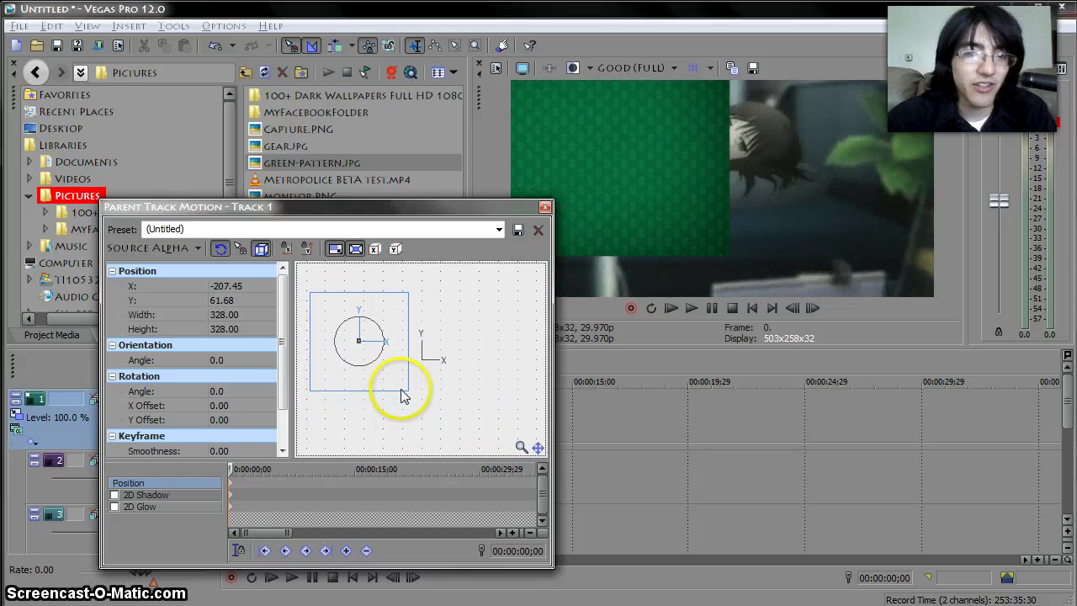
right_click(404, 384)
left_click(438, 392)
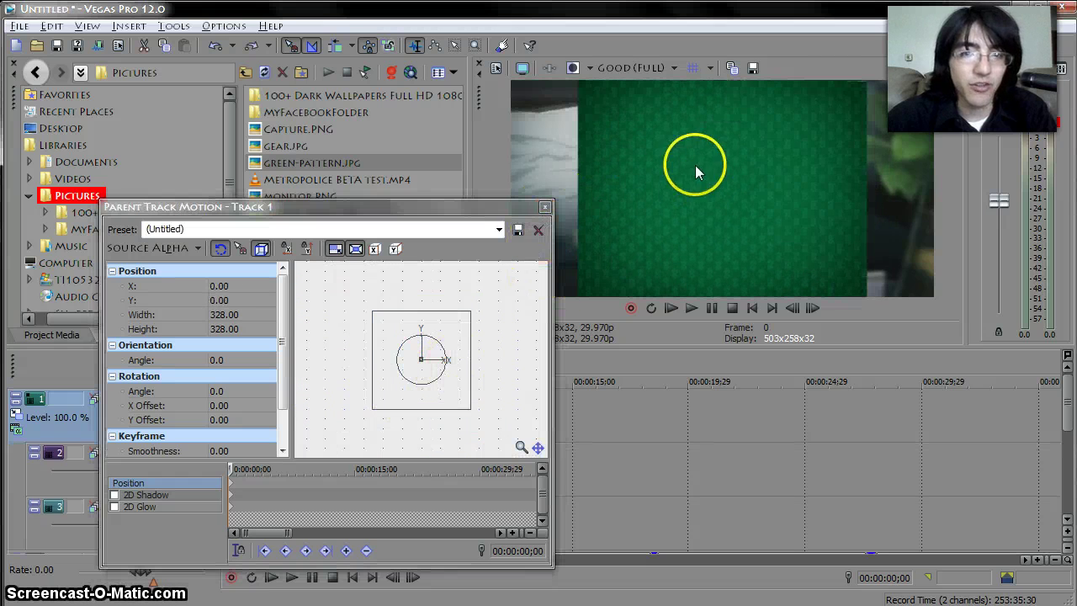
left_click(545, 208)
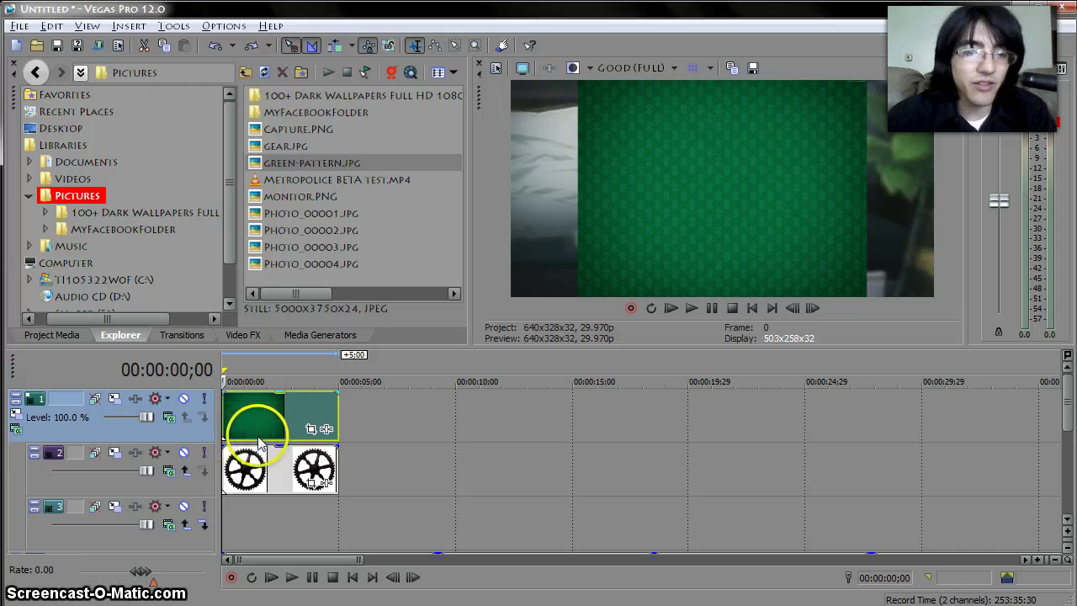
Move the gear to track 3 and shrink the green pattern on track 2 to 139.38×71.43, tilted -14.8°.
left_click_drag(261, 476, 245, 512)
left_click_drag(245, 432, 238, 488)
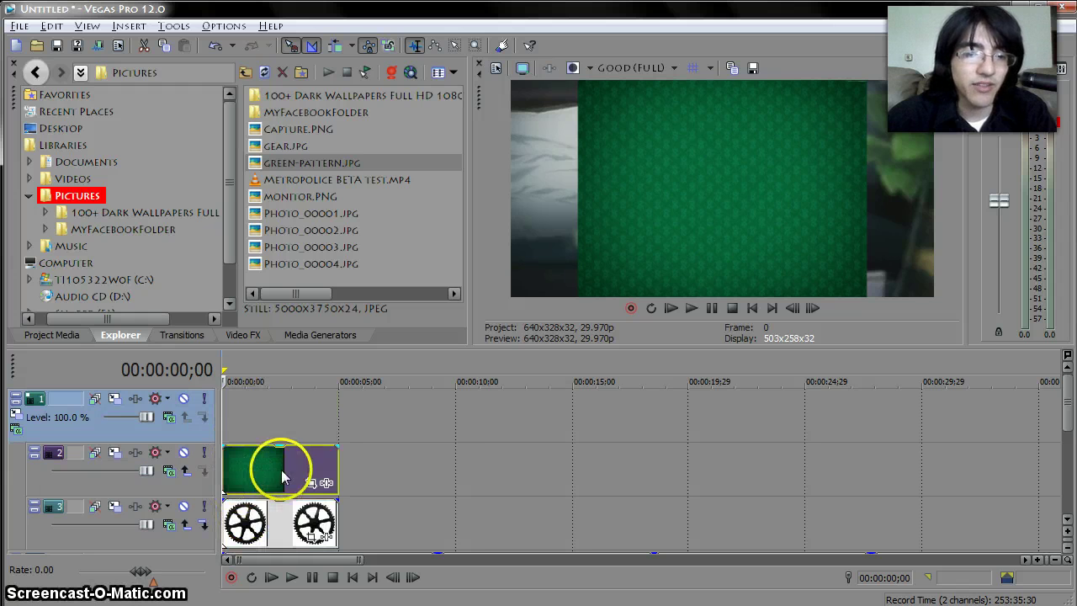
left_click(116, 455)
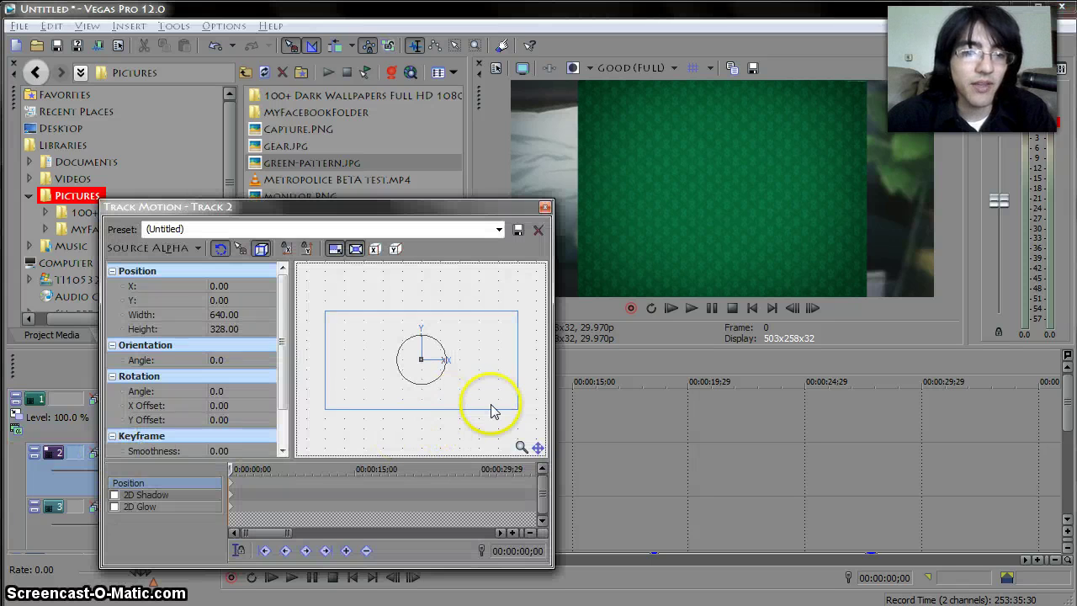
left_click_drag(516, 409, 455, 360)
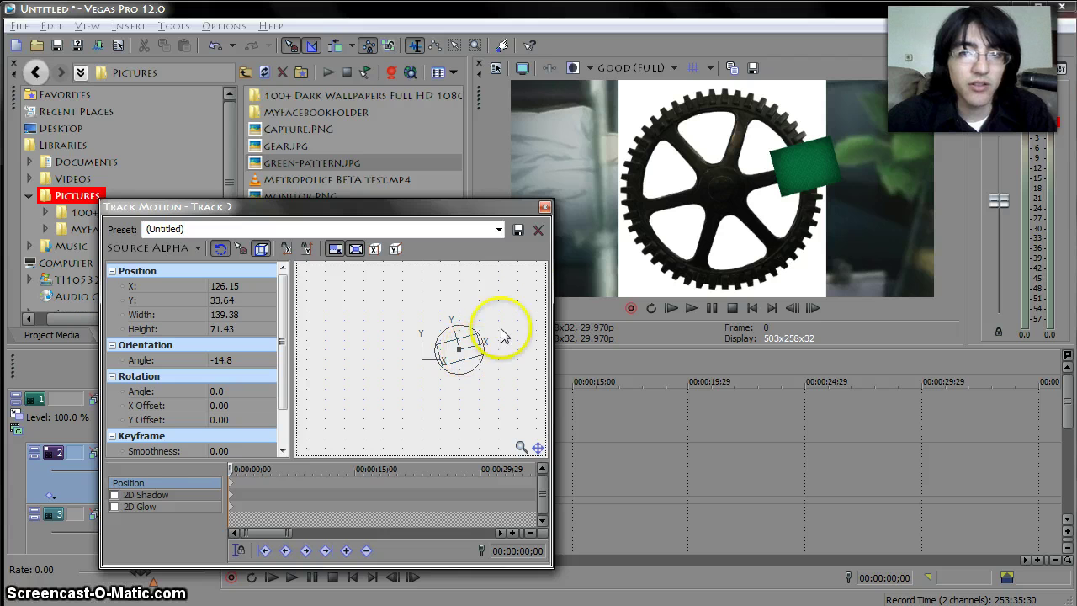
left_click(544, 207)
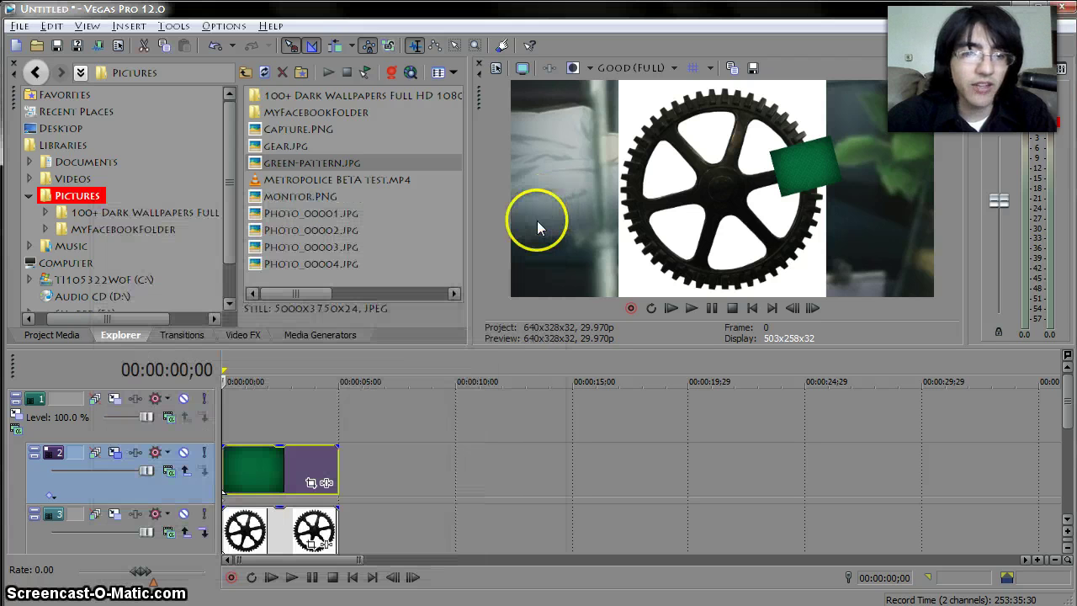
Drag the long video clip onto empty track 1 at 0:00, above the green pattern and gear.
left_click(312, 482)
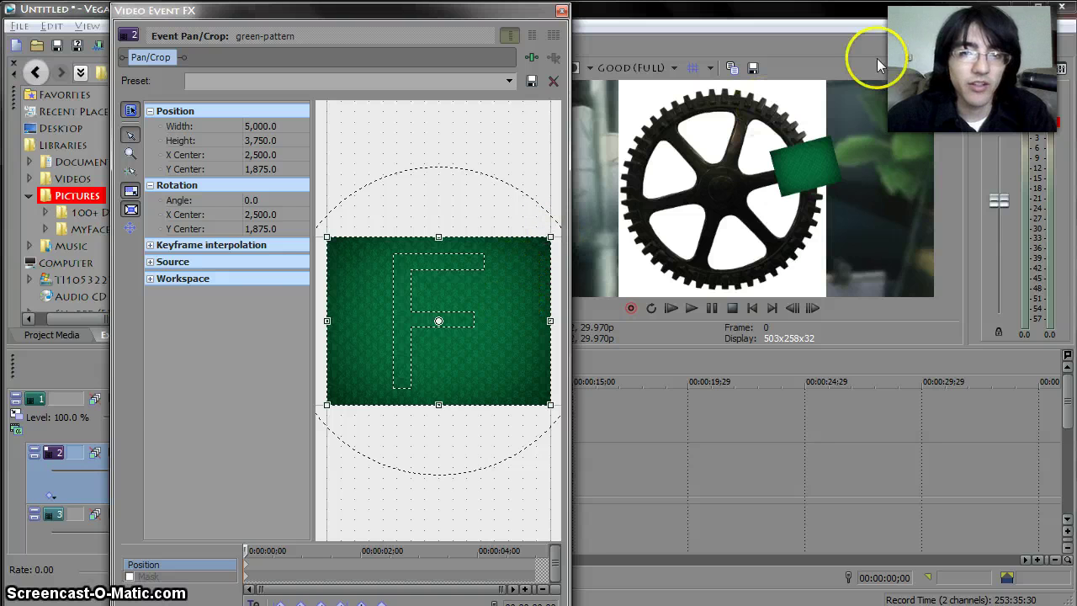
left_click(562, 11)
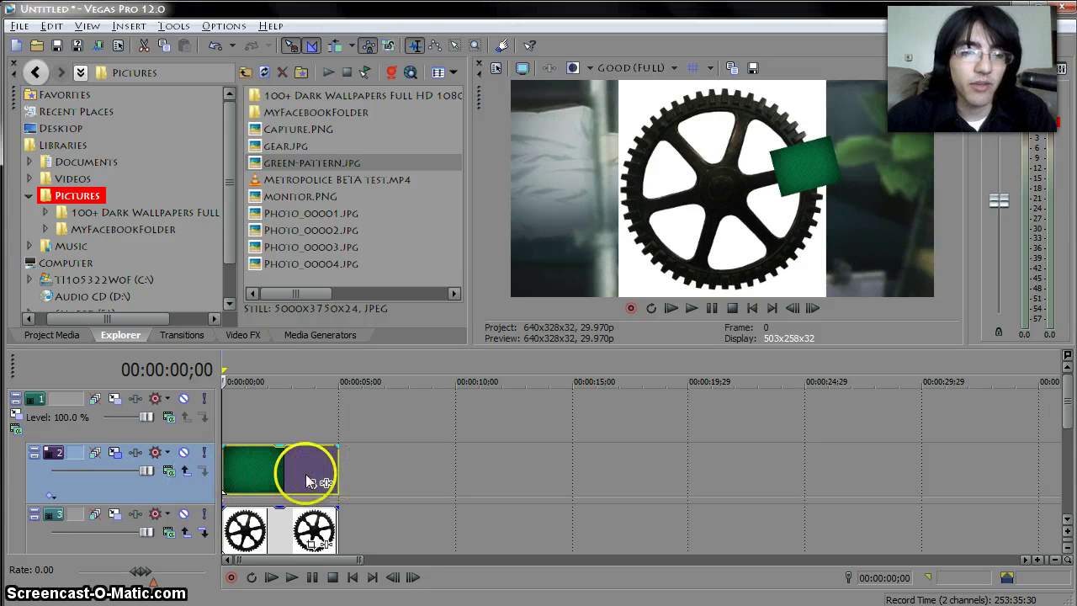
left_click(268, 467)
scroll(266, 468, "down", 1)
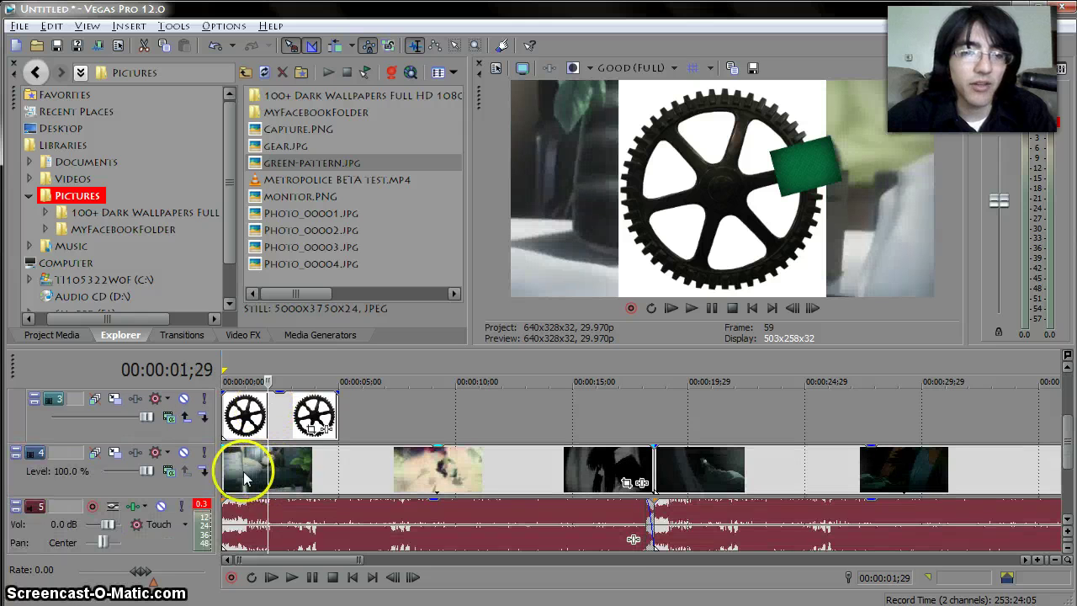
scroll(246, 395, "up", 2)
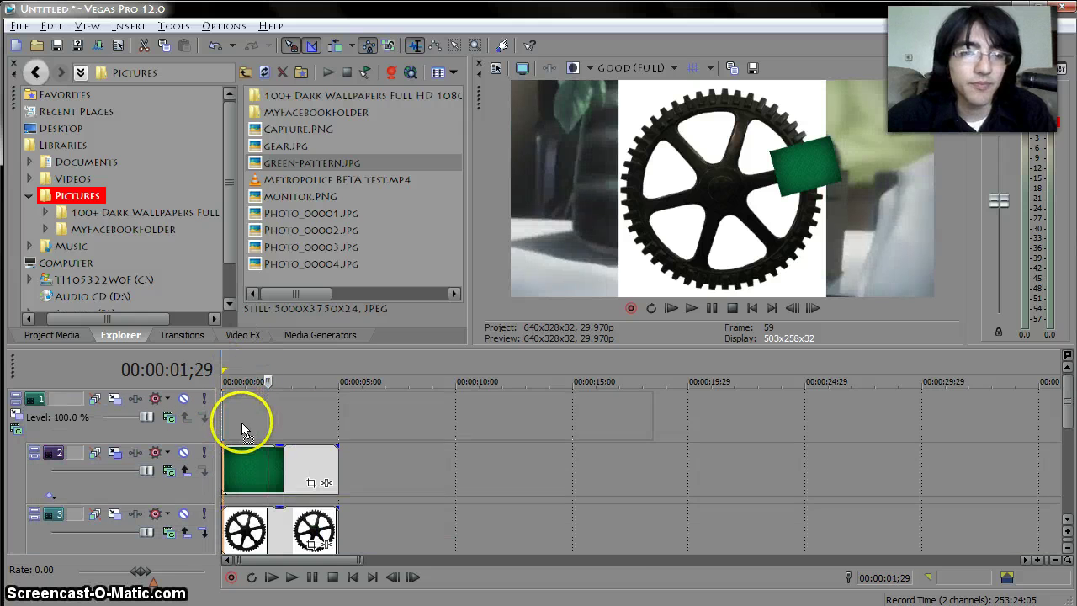
left_click_drag(244, 421, 241, 417)
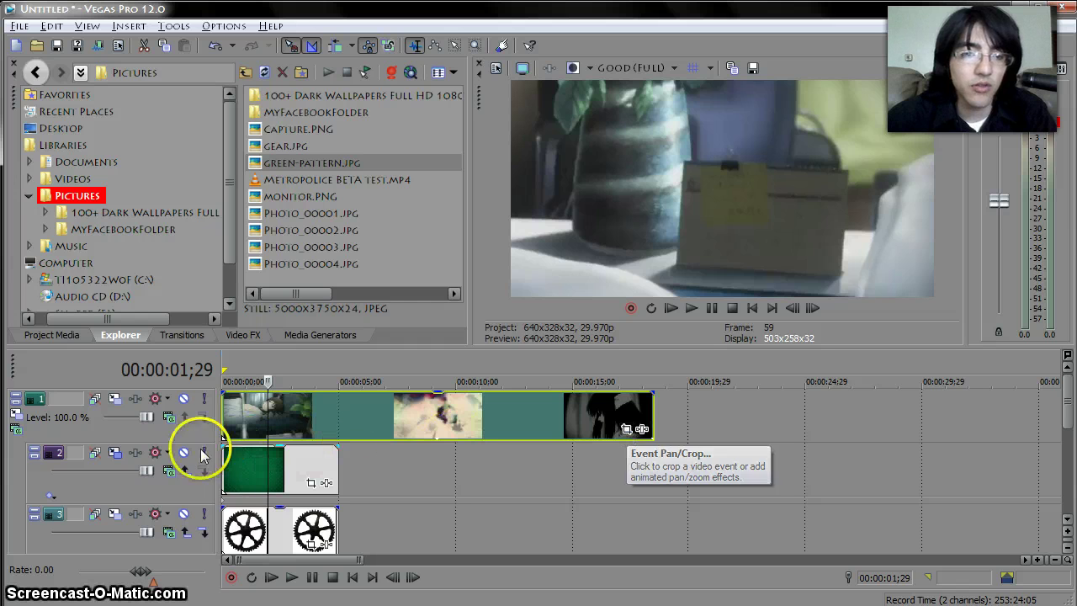
Add a new empty video track on top and move the video clip down onto track 2.
left_click(181, 490)
key("ctrl+shift+q")
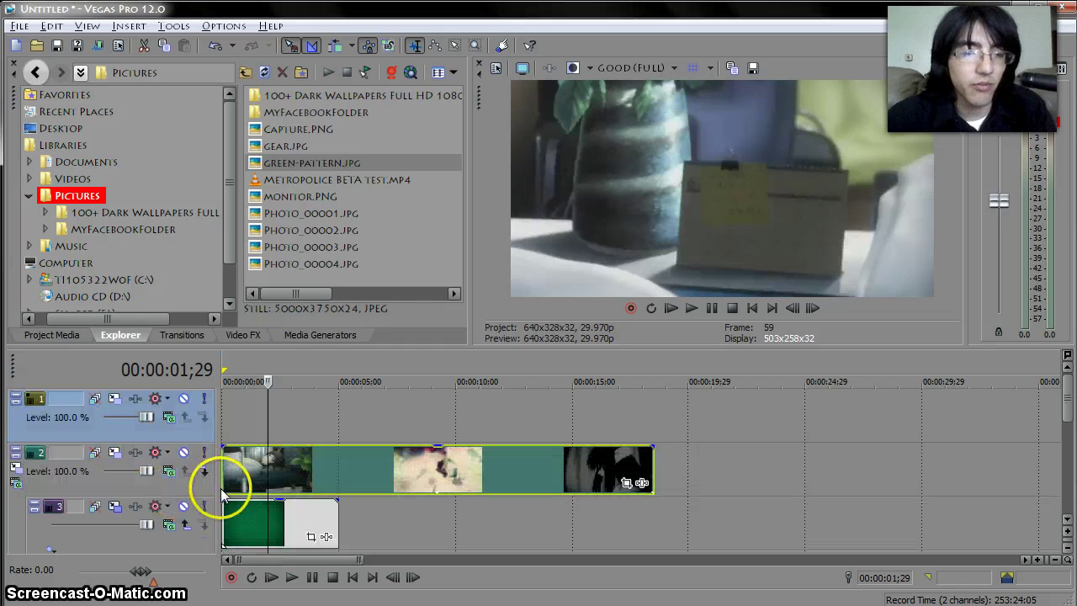
left_click_drag(199, 438, 202, 506)
left_click_drag(239, 423, 212, 481)
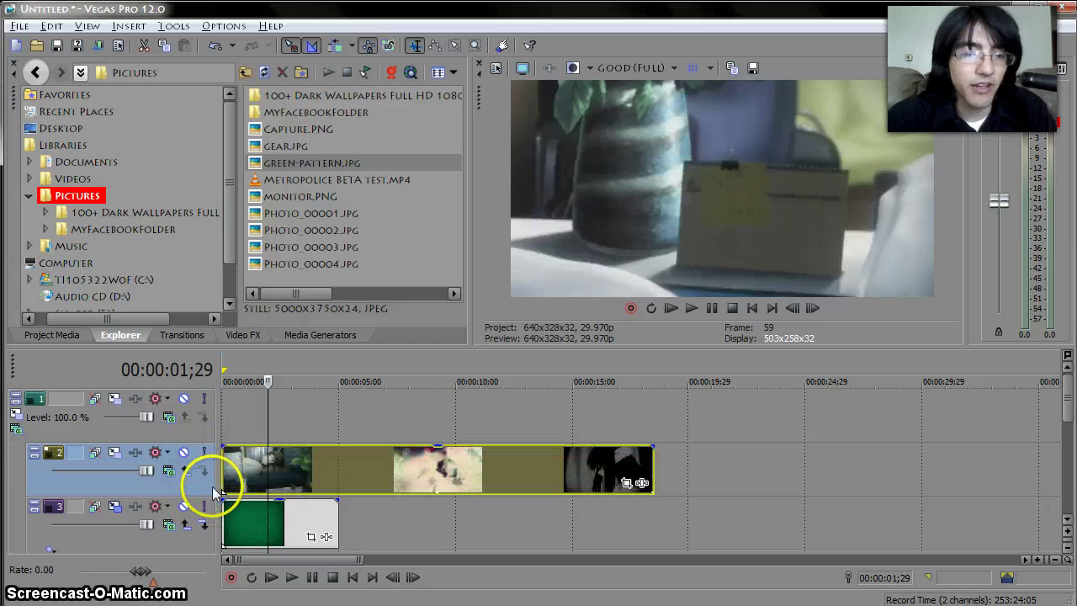
Shrink the video frame to 118.21×60.58 at 154.19, 42.05, tilted -15.2°.
left_click(114, 452)
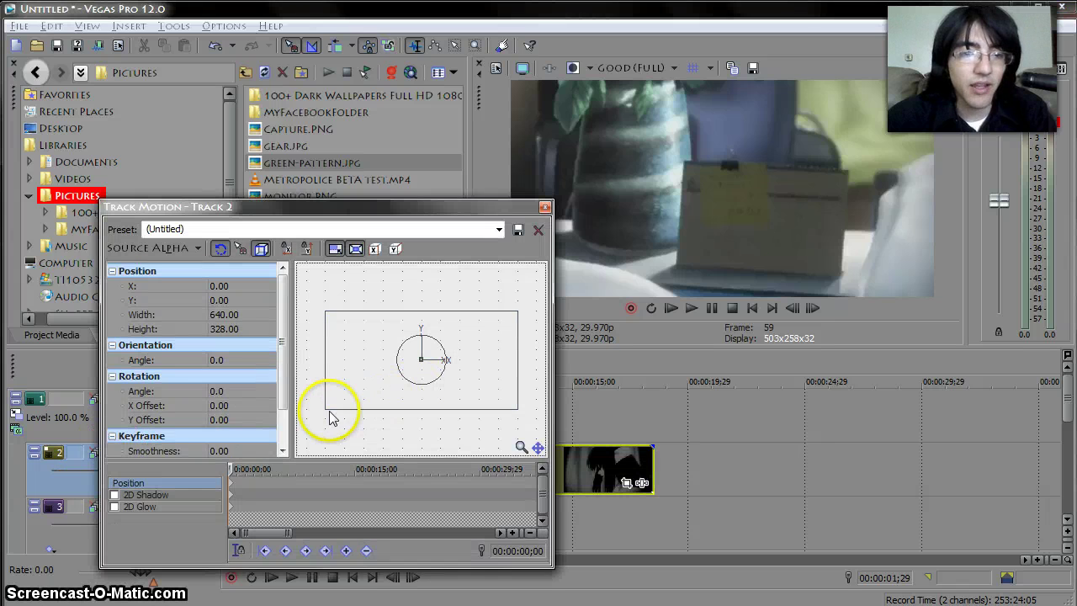
left_click_drag(329, 413, 454, 360)
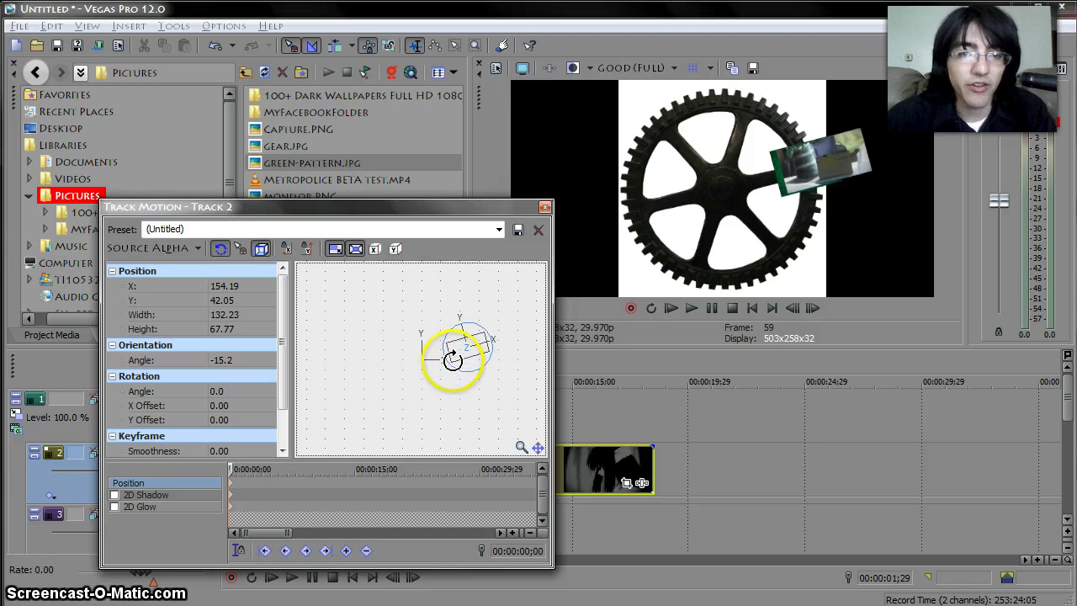
left_click_drag(455, 361, 453, 369)
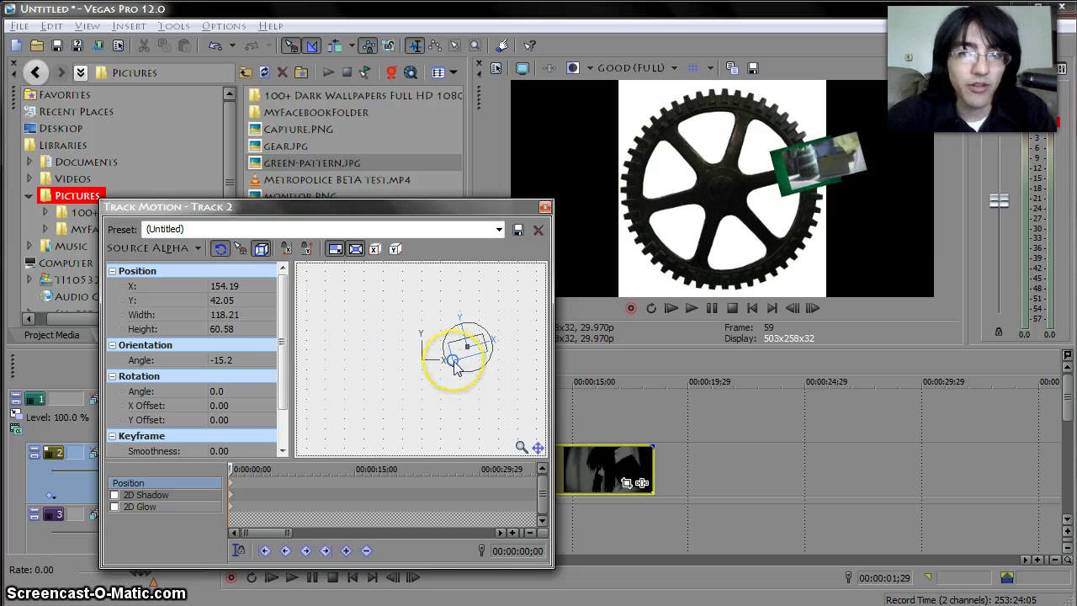
Enable 2D Shadow in track 2's track motion, then close it and scroll to the gear track.
left_click(116, 495)
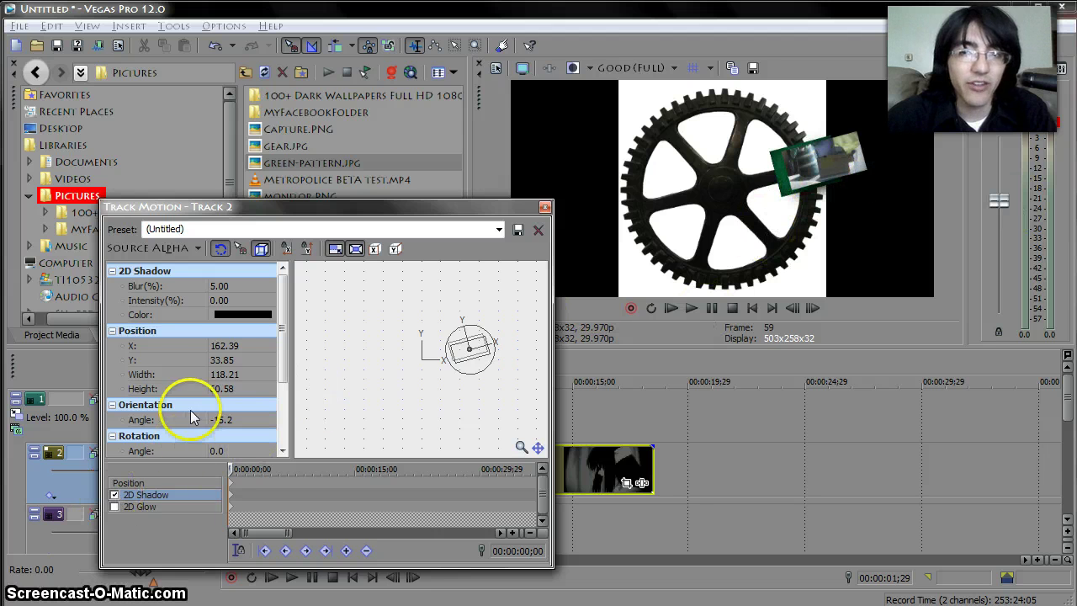
left_click_drag(280, 305, 303, 286)
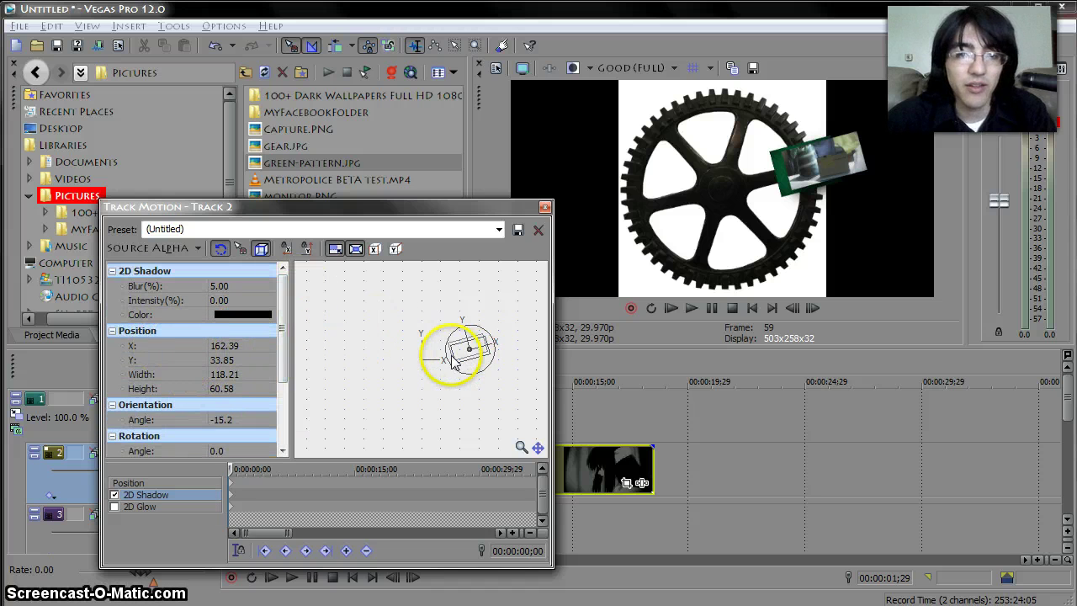
left_click(189, 483)
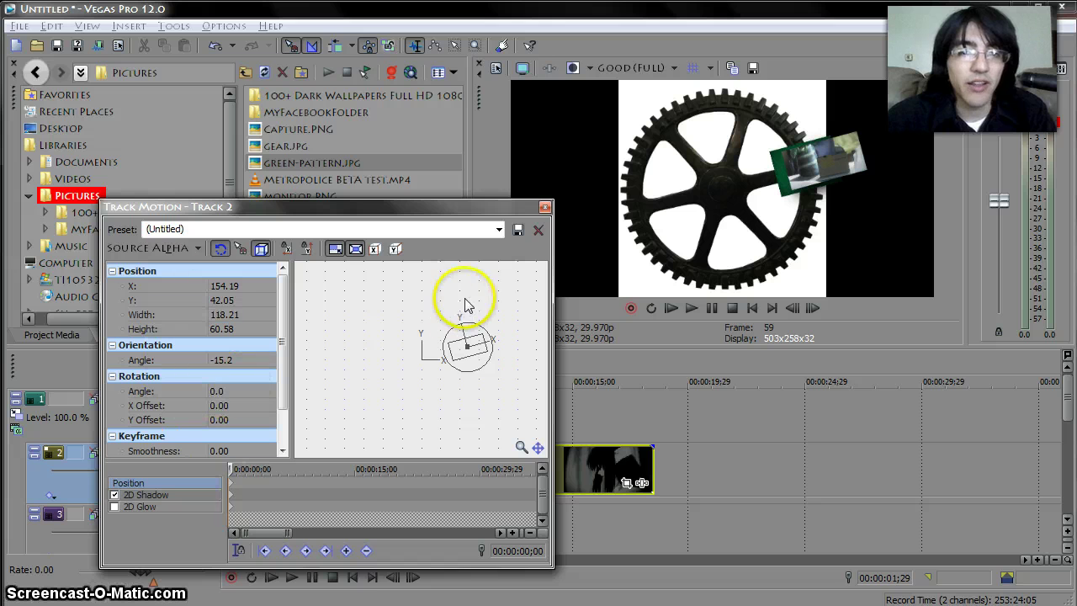
left_click(545, 207)
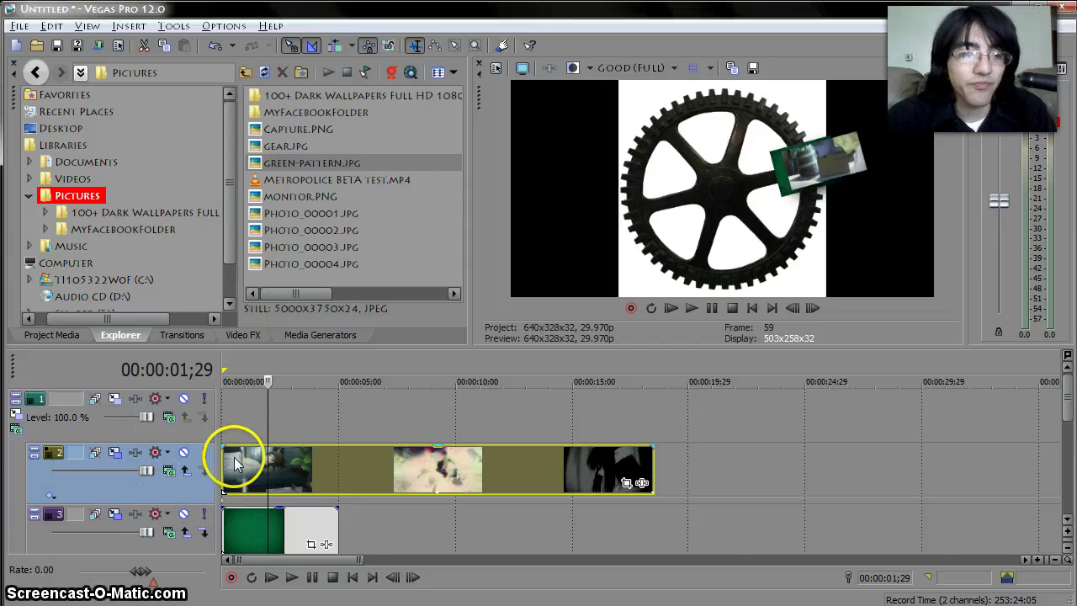
scroll(234, 461, "down", 1)
scroll(234, 461, "down", 1)
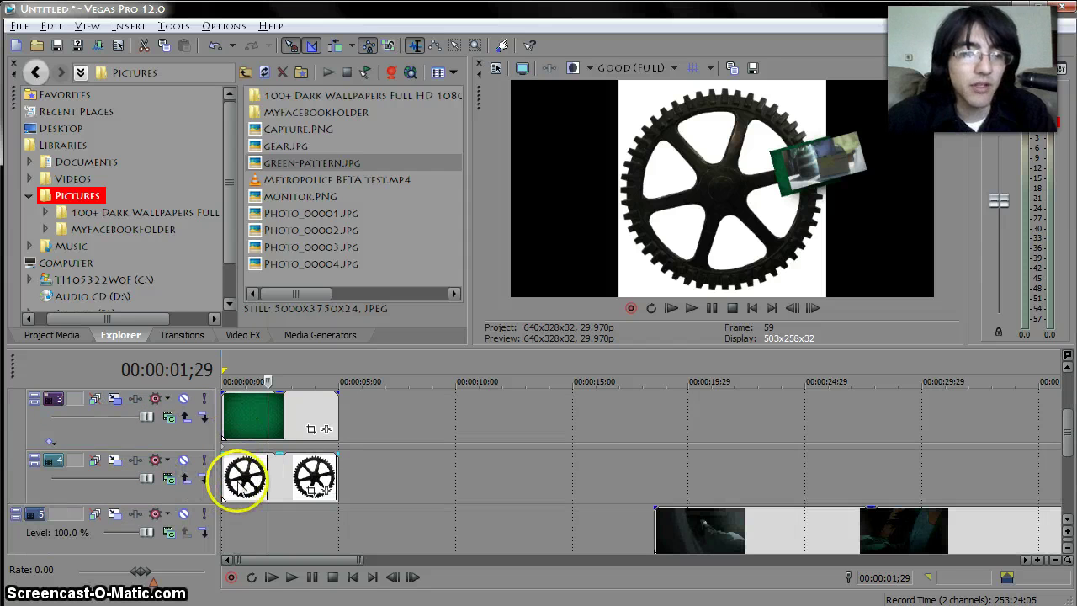
Apply the Chroma Keyer video effect to the gear clip.
left_click(239, 483)
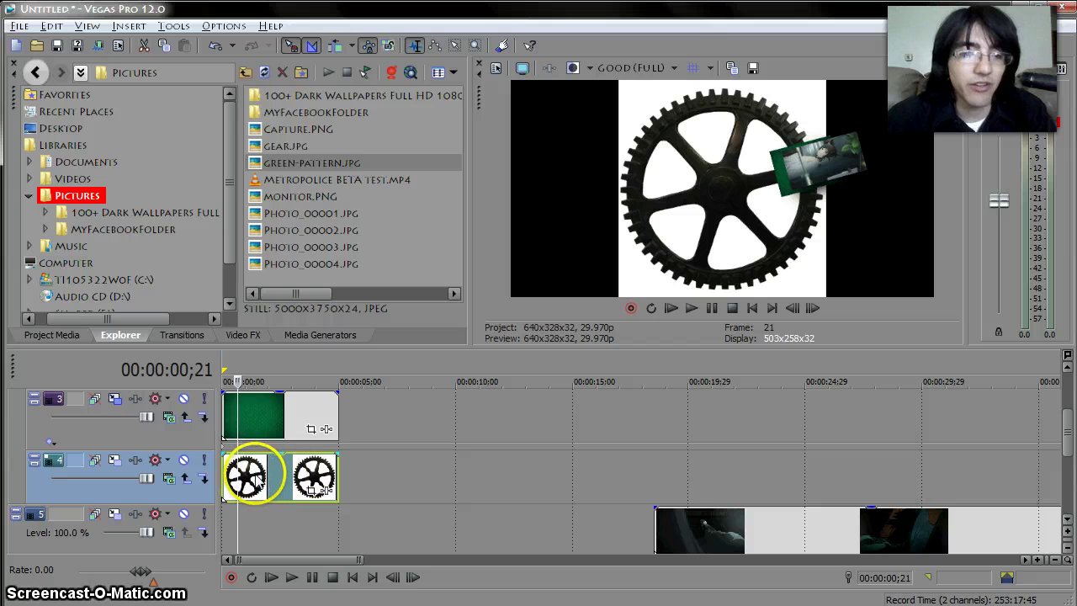
left_click(229, 332)
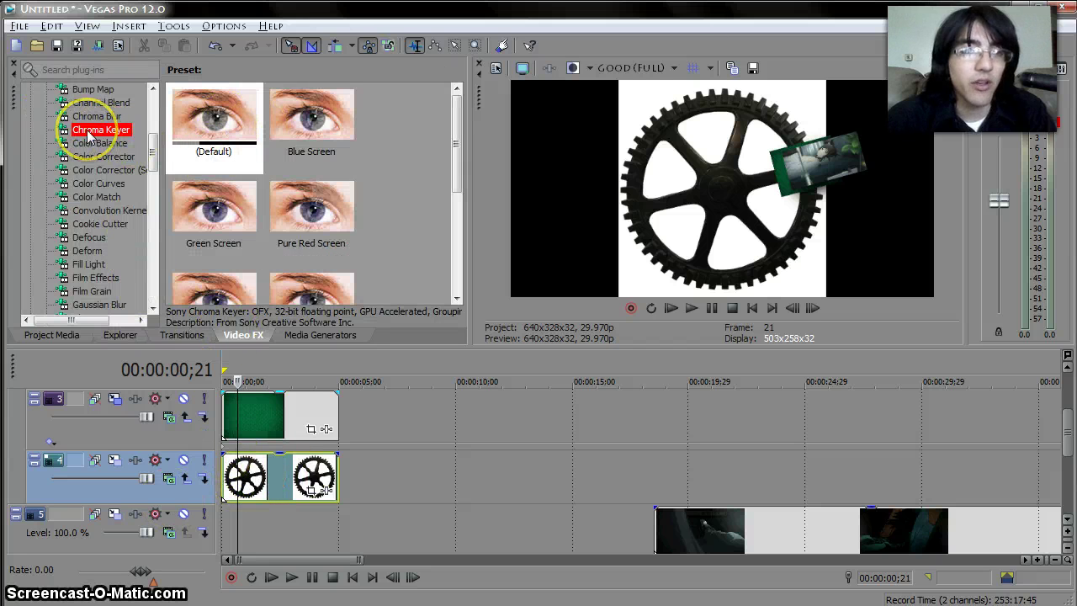
scroll(87, 133, "up", 3)
scroll(87, 133, "down", 2)
scroll(85, 128, "down", 1)
left_click_drag(94, 130, 255, 482)
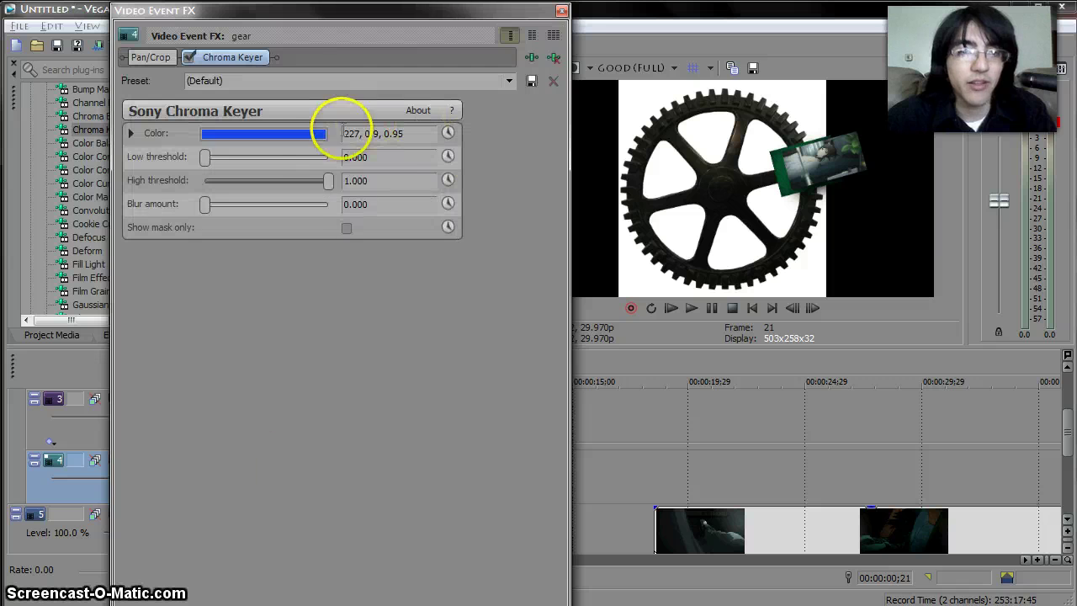
Key out the gear's white background with the Chroma Keyer's low threshold at 1.000.
left_click(301, 135)
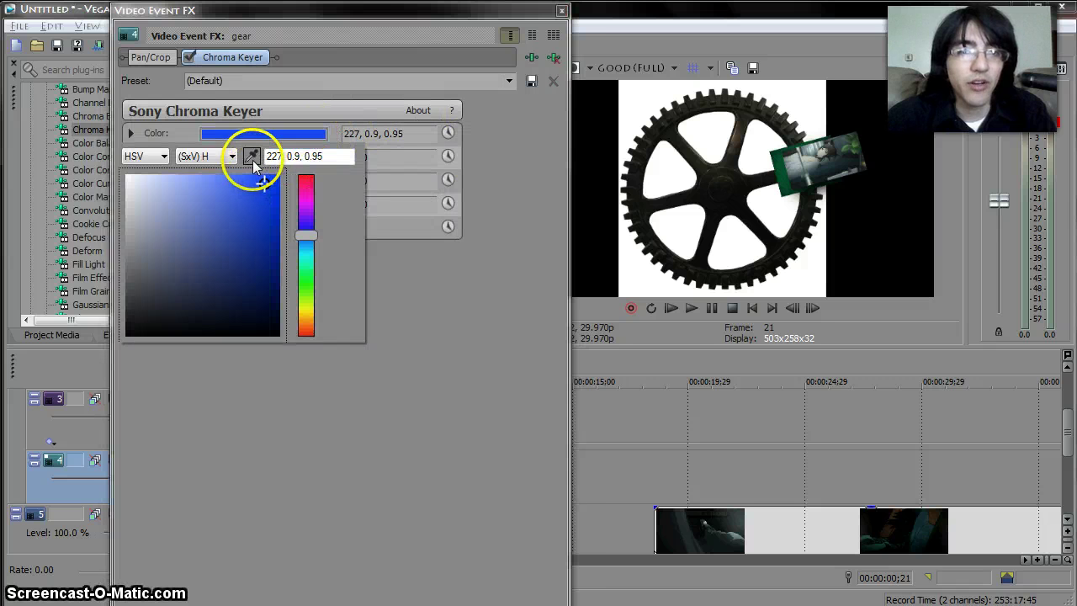
left_click(253, 159)
left_click(662, 166)
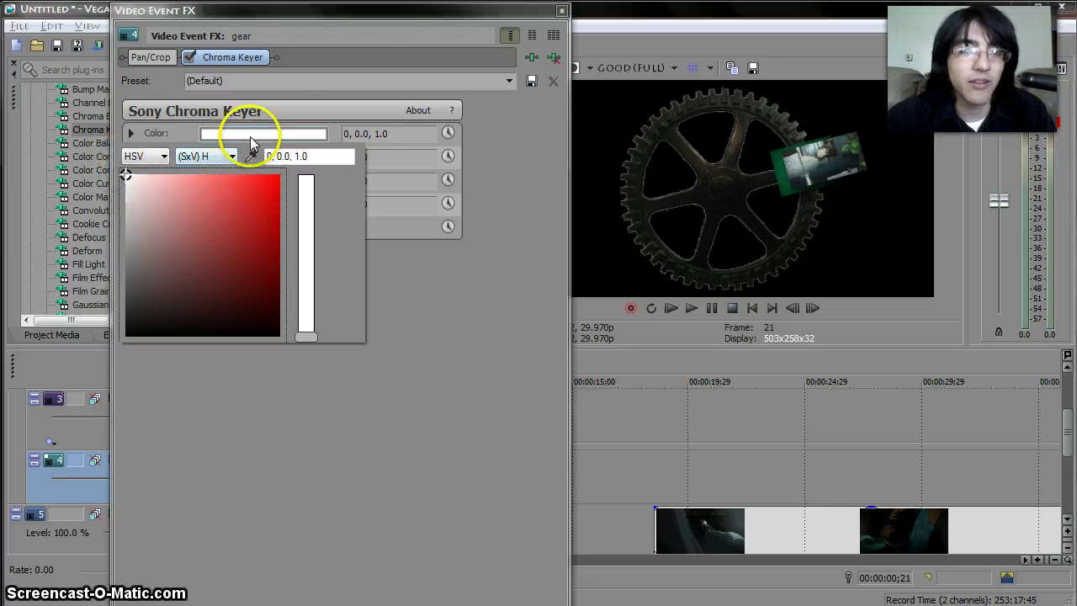
left_click(338, 138)
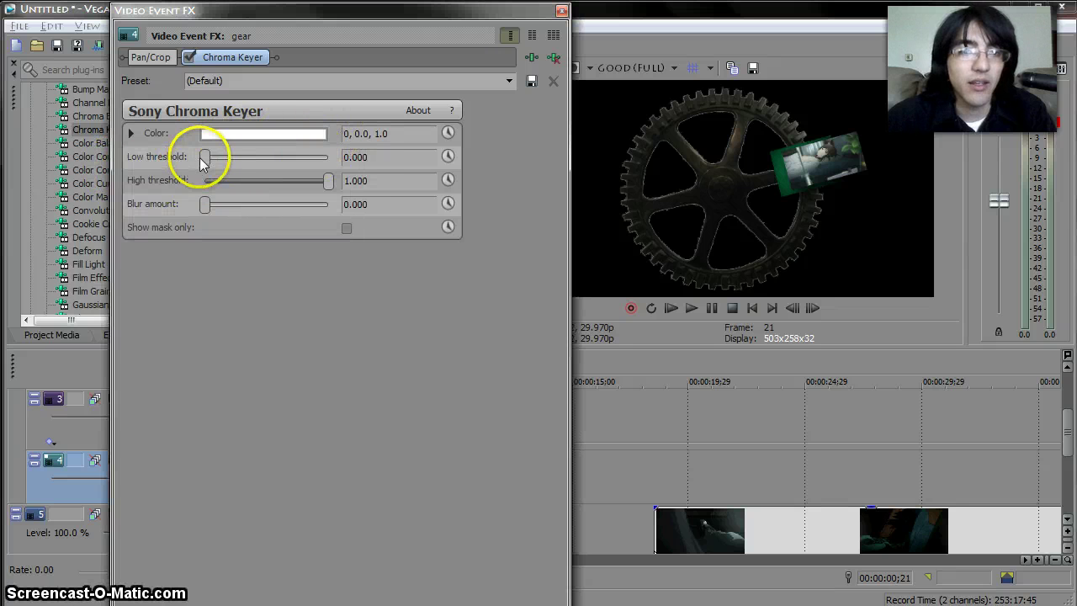
left_click_drag(320, 154, 373, 139)
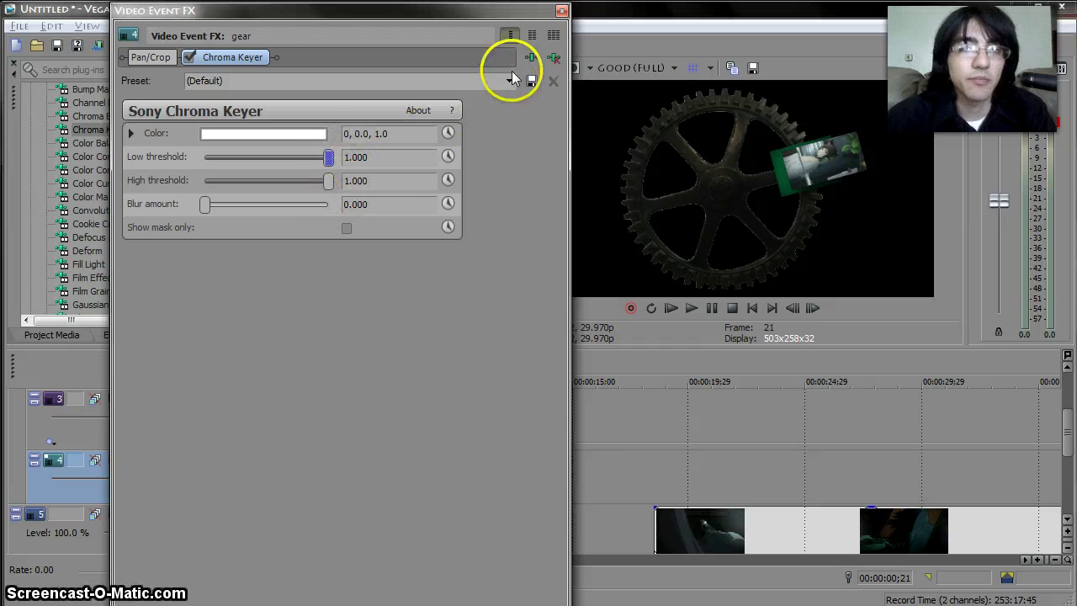
left_click(561, 12)
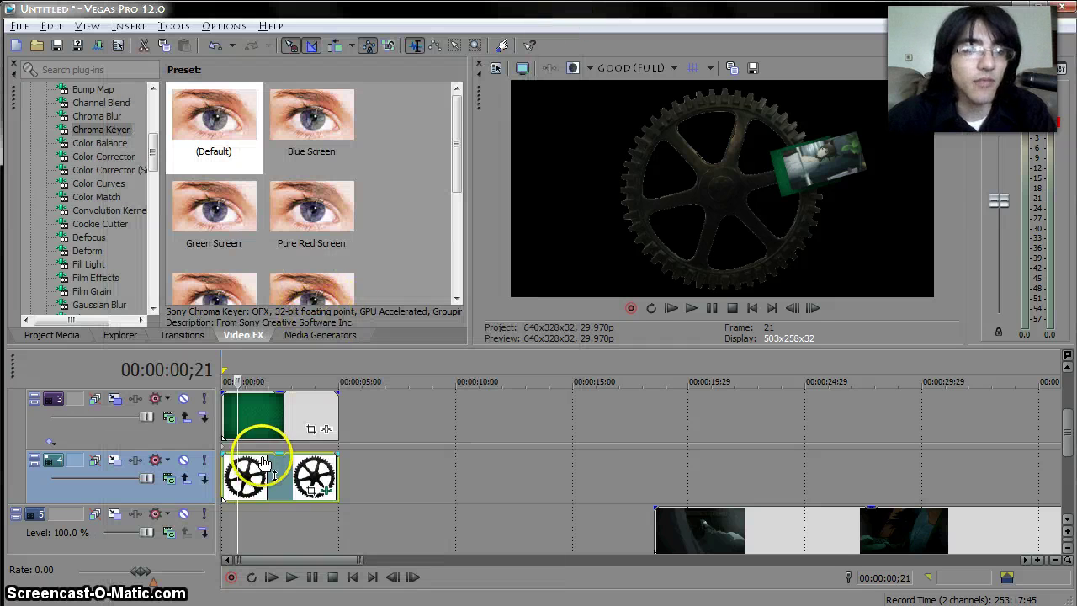
In Track 1's parent motion, move the composite to -353.23, -22.43 and enlarge it to 651.29.
scroll(317, 454, "up", 3)
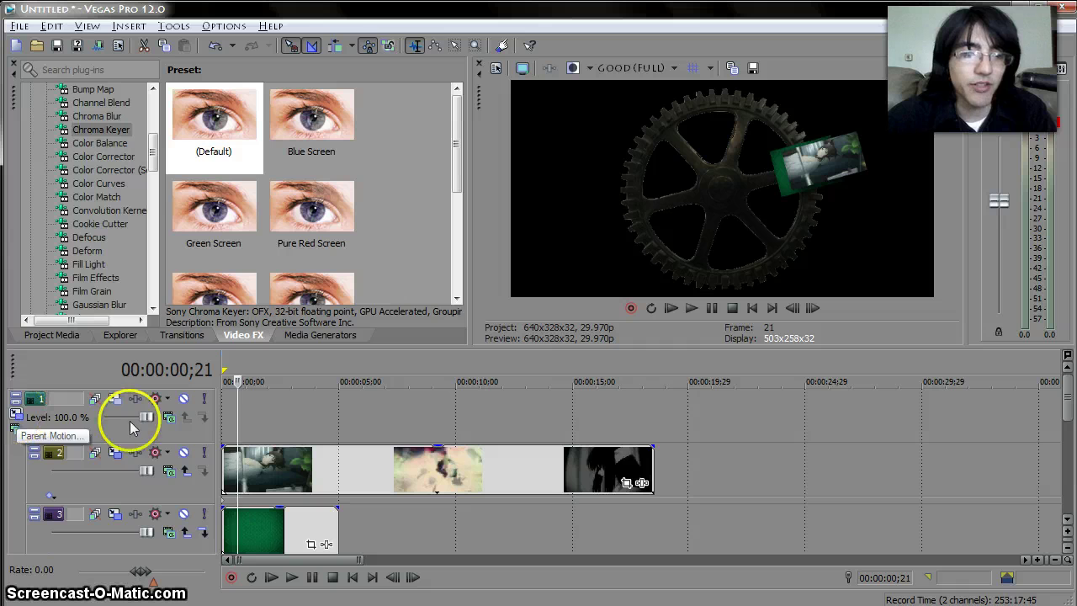
left_click(193, 461)
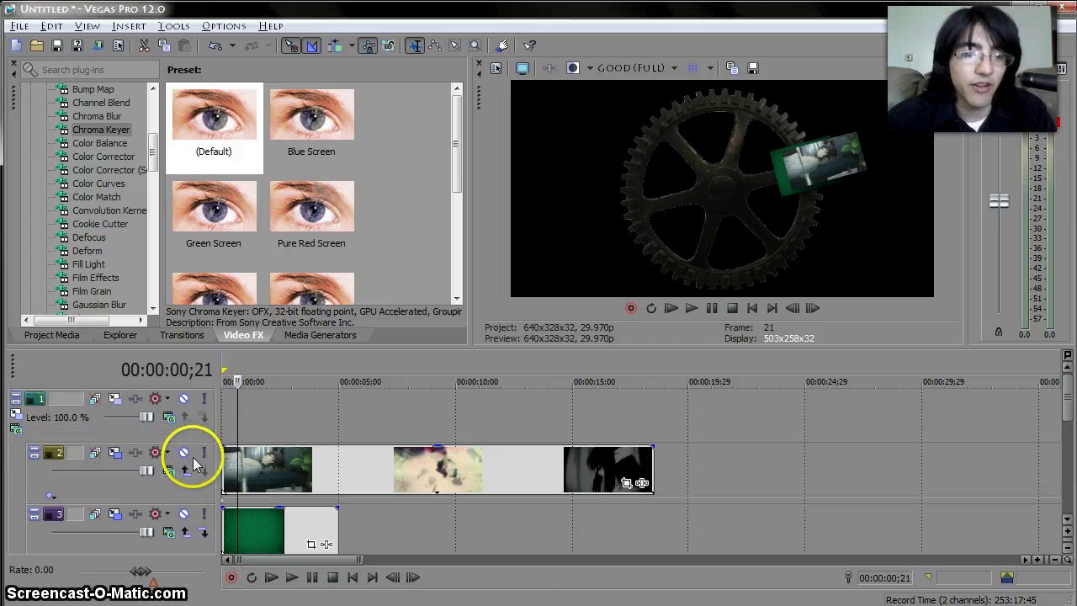
left_click(34, 404)
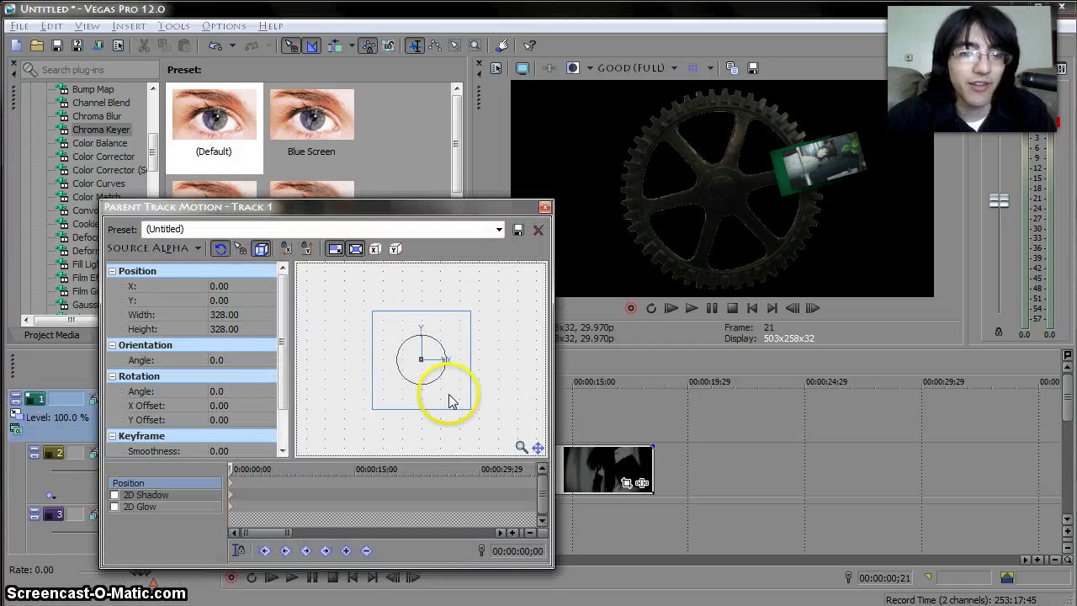
left_click(224, 492)
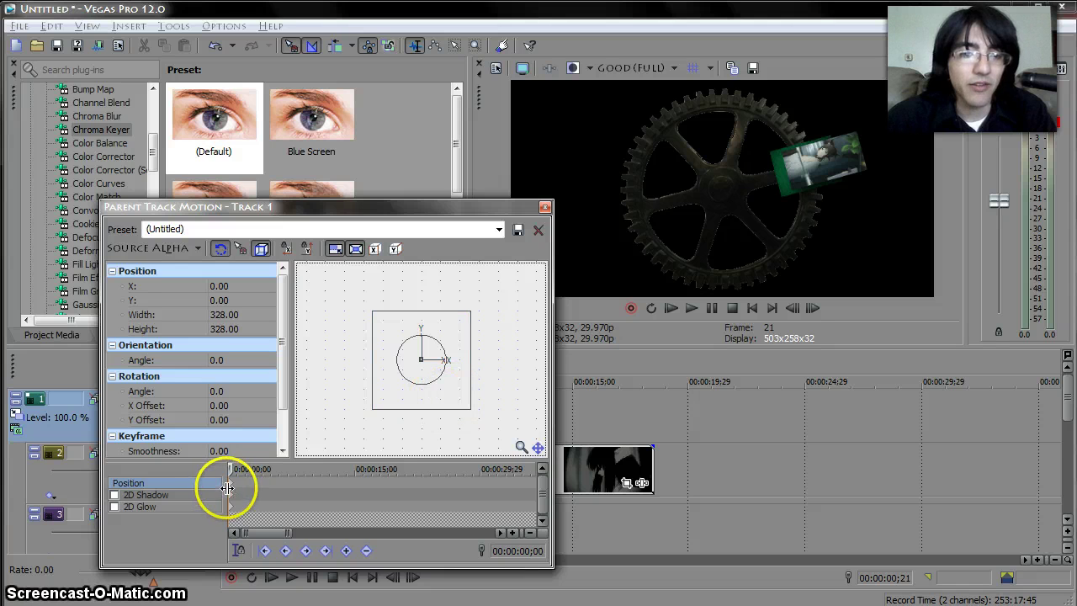
left_click_drag(440, 396, 342, 401)
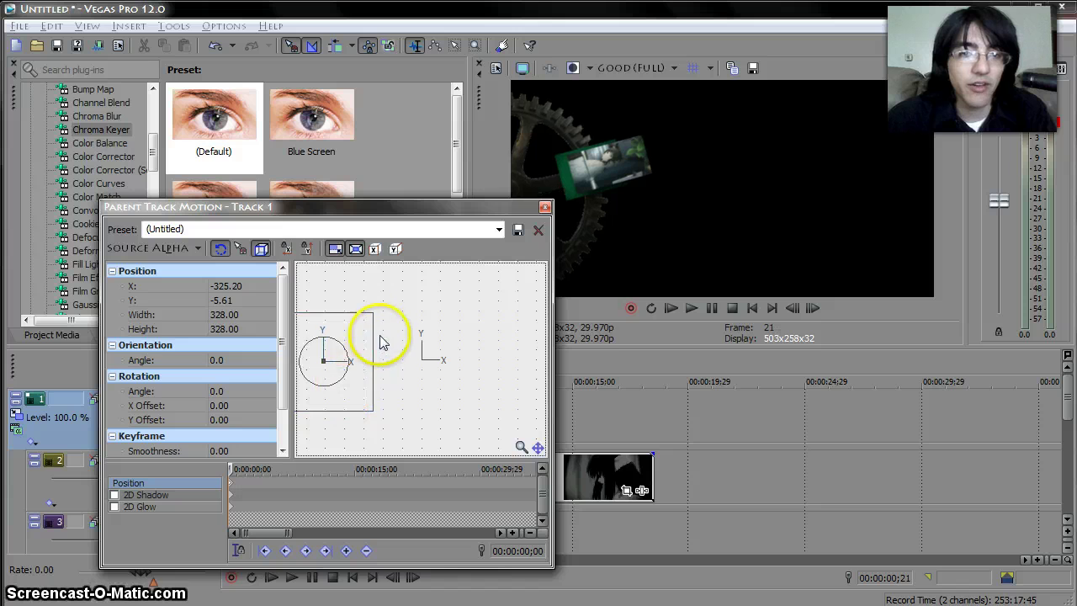
left_click_drag(373, 318, 430, 280)
mouse_move(379, 380)
left_mouse_down()
mouse_move(368, 384)
mouse_move(376, 387)
left_mouse_up()
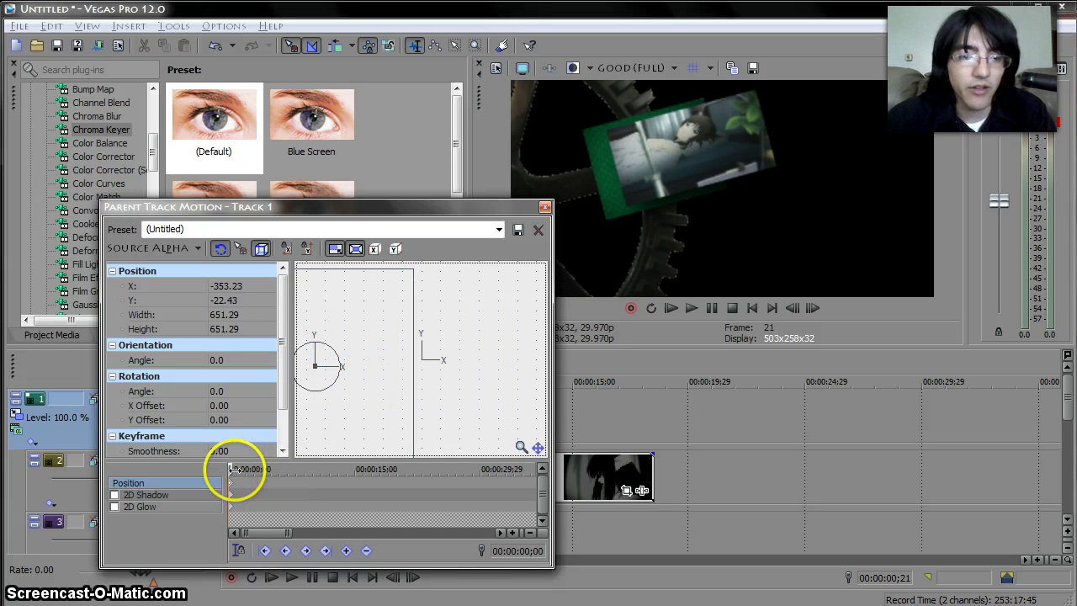
Add a keyframe at about three seconds rotating the composite to -179.9°.
left_click_drag(233, 469, 253, 469)
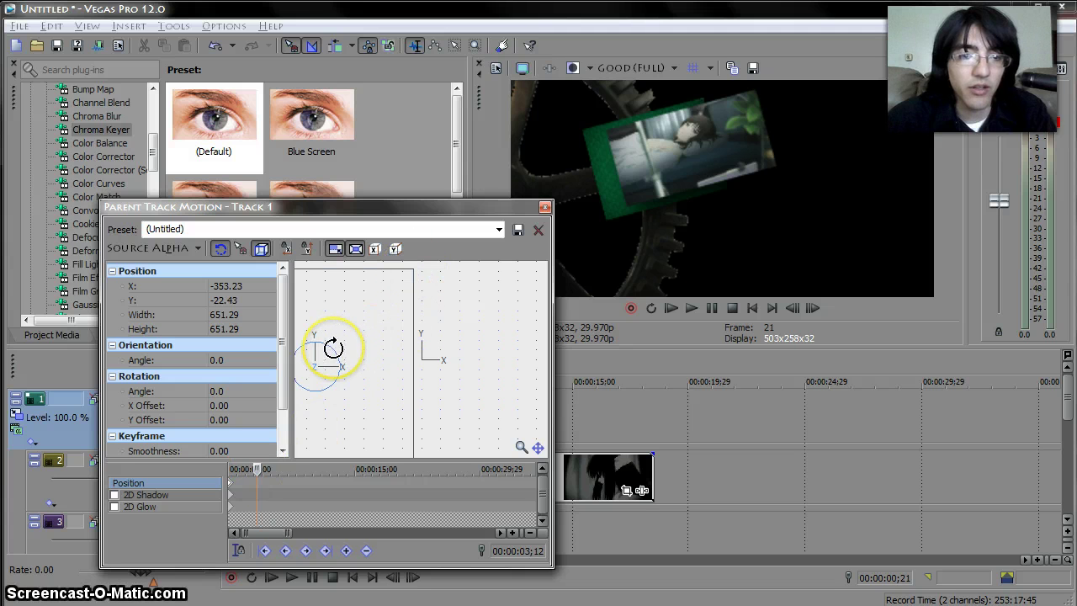
left_click_drag(334, 348, 269, 407)
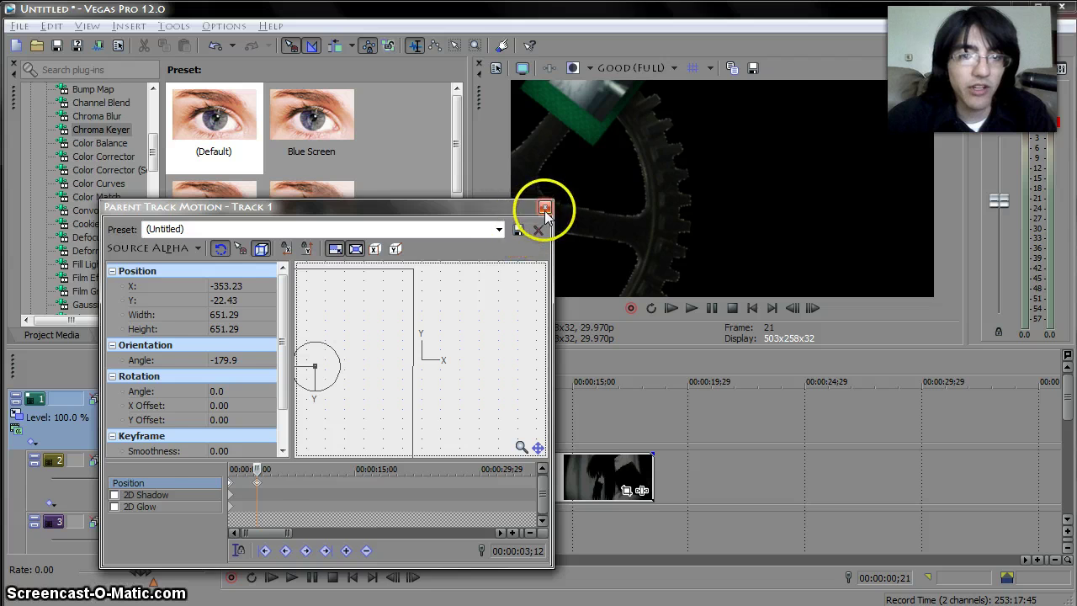
left_click(545, 208)
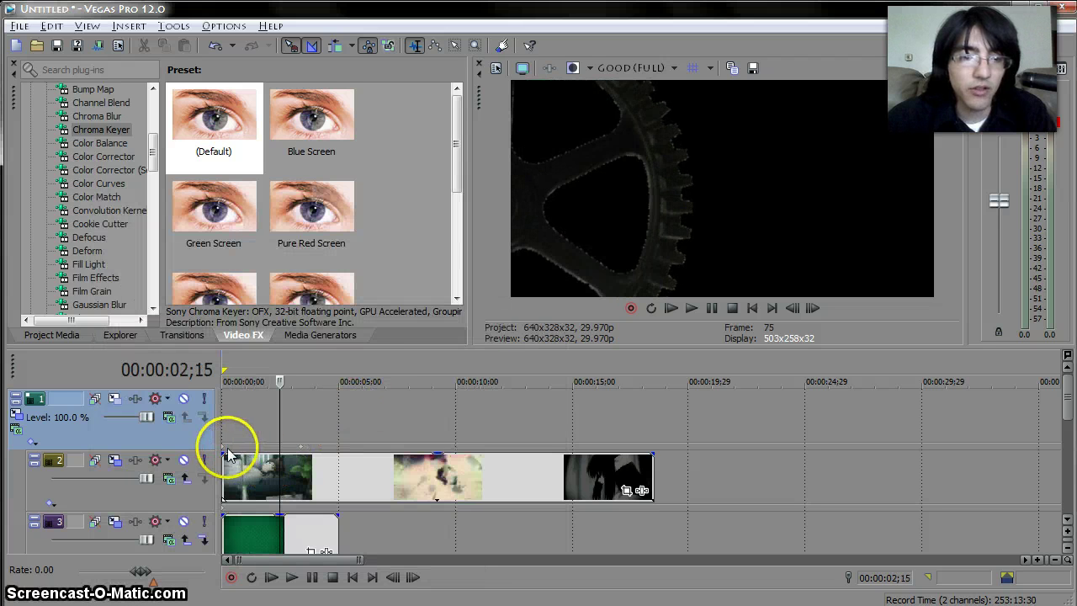
Check the animation at 00:00:03;12, then retime the rotation keyframe in Track 1's parent motion.
key("space")
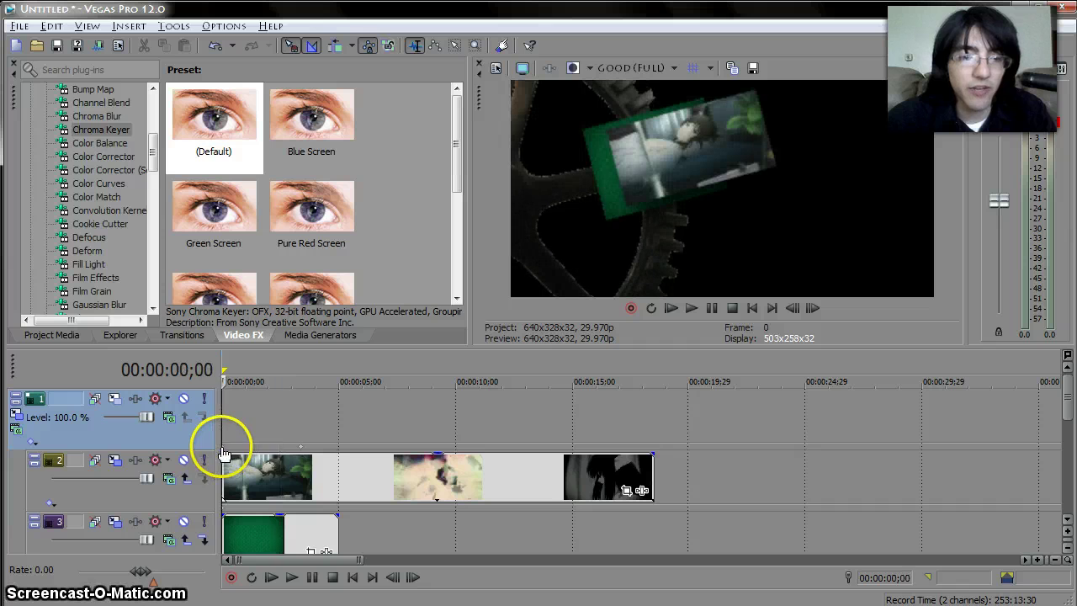
left_click(300, 453)
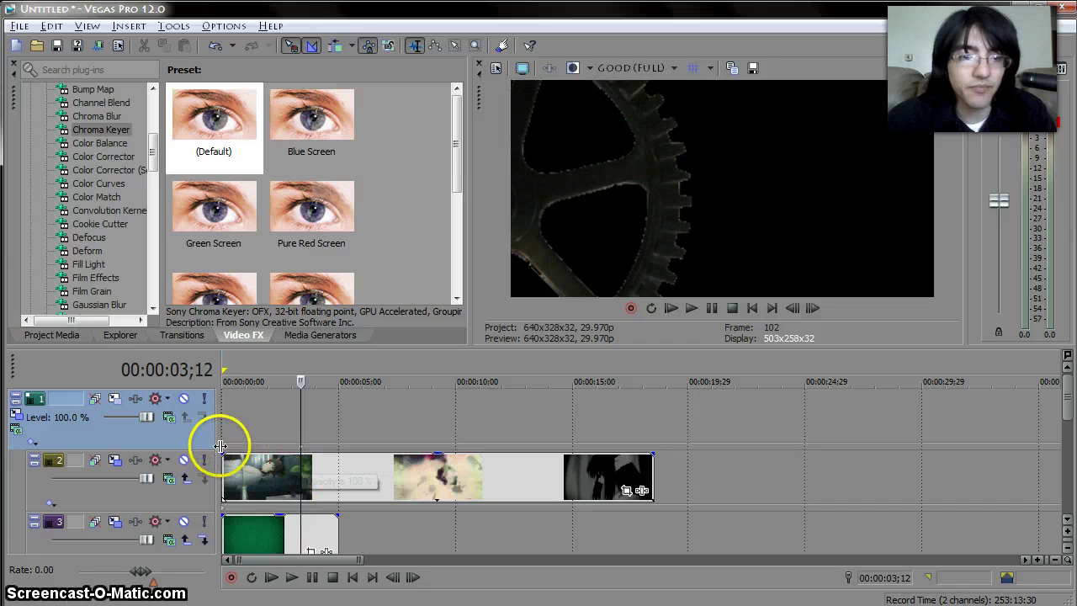
left_click(225, 455)
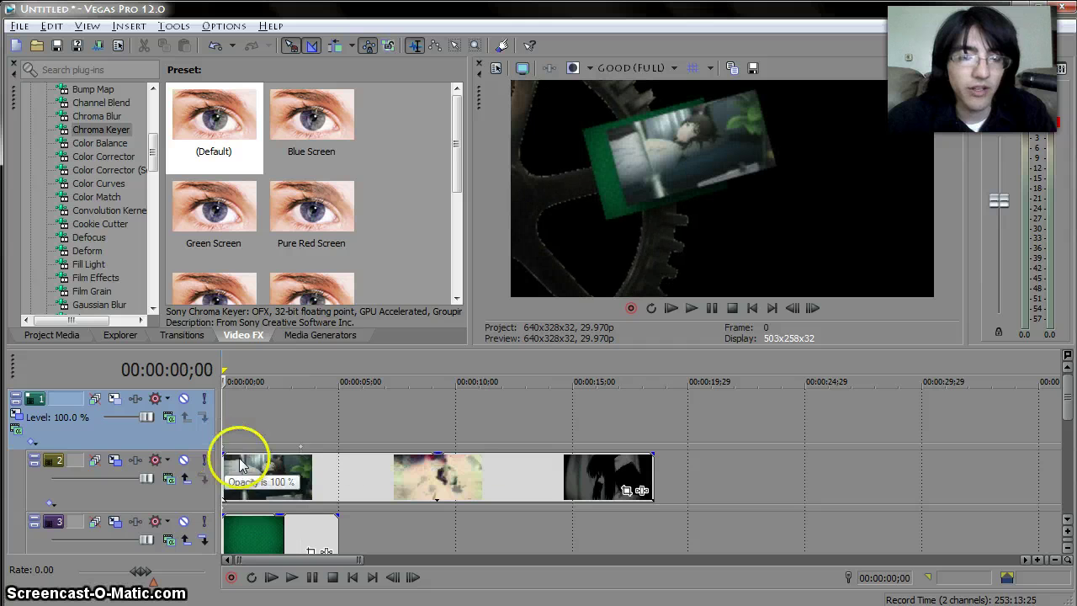
left_click(16, 418)
left_click_drag(233, 480, 262, 502)
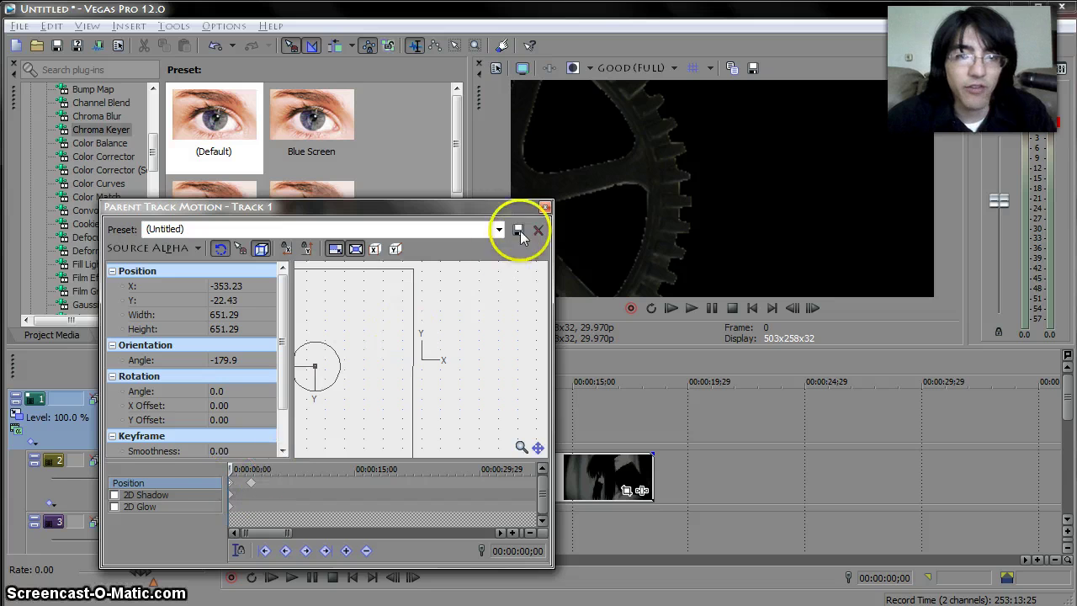
left_click(545, 206)
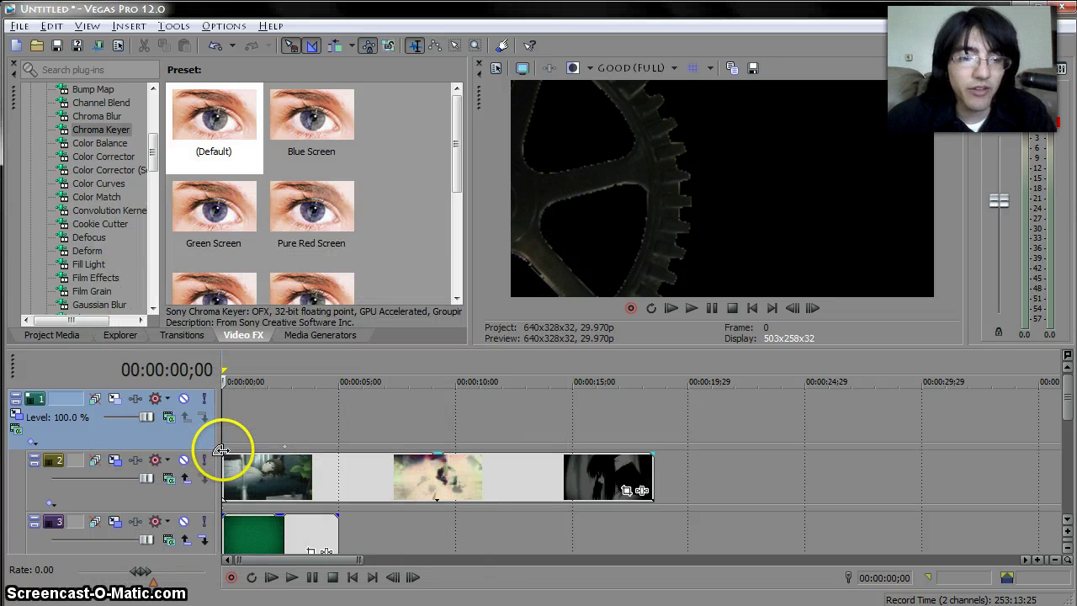
Play back the animation to check the spin, then select the track 2 video event.
key("space")
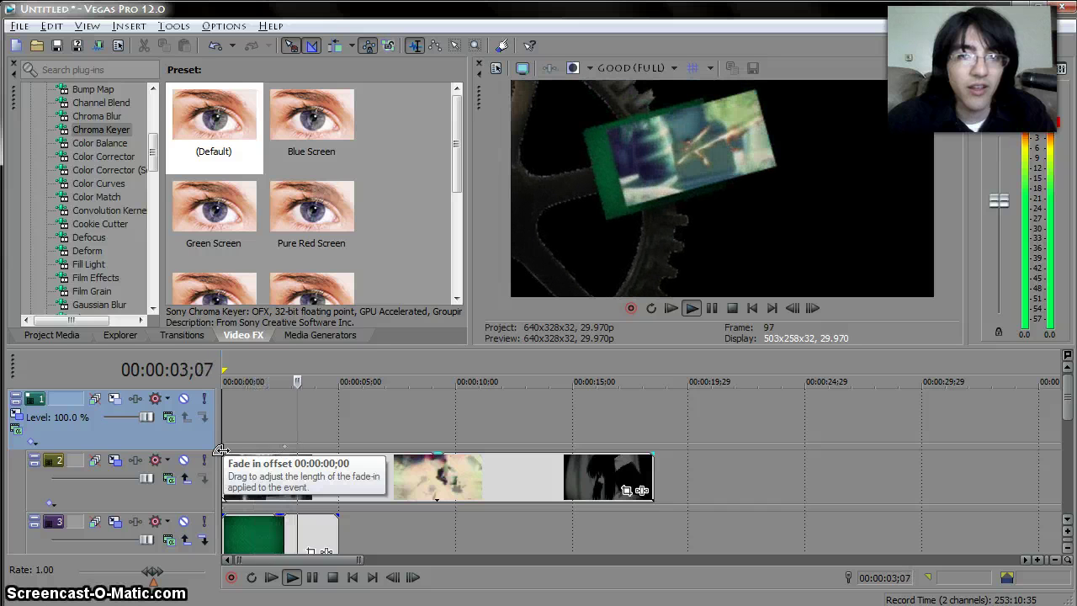
key("space")
left_click(302, 473)
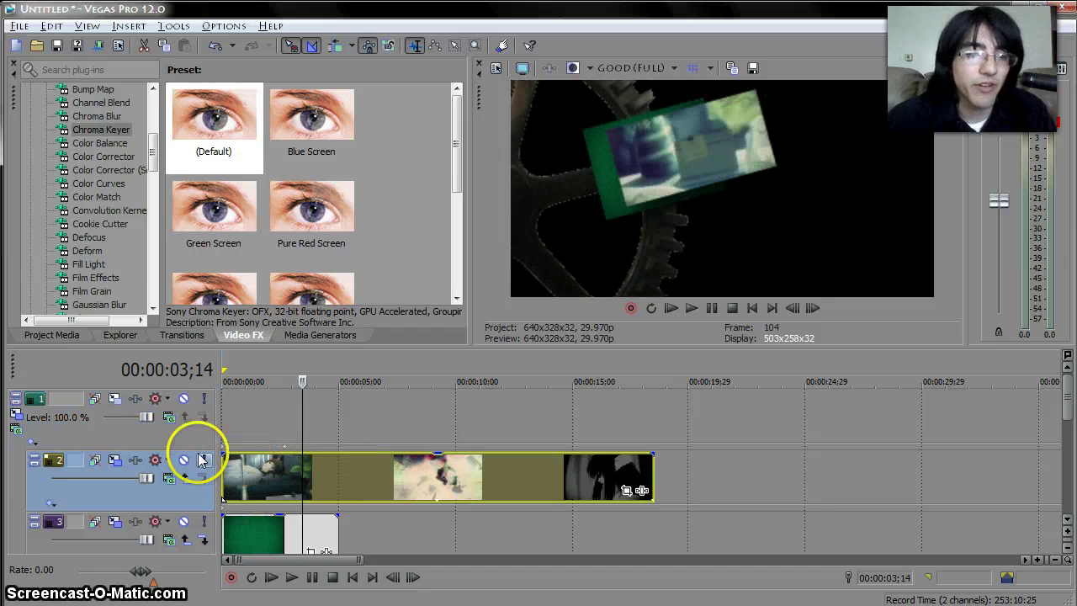
Mute track 5 so its footage drops out of the composite, with the track list back at the top.
left_click(57, 429)
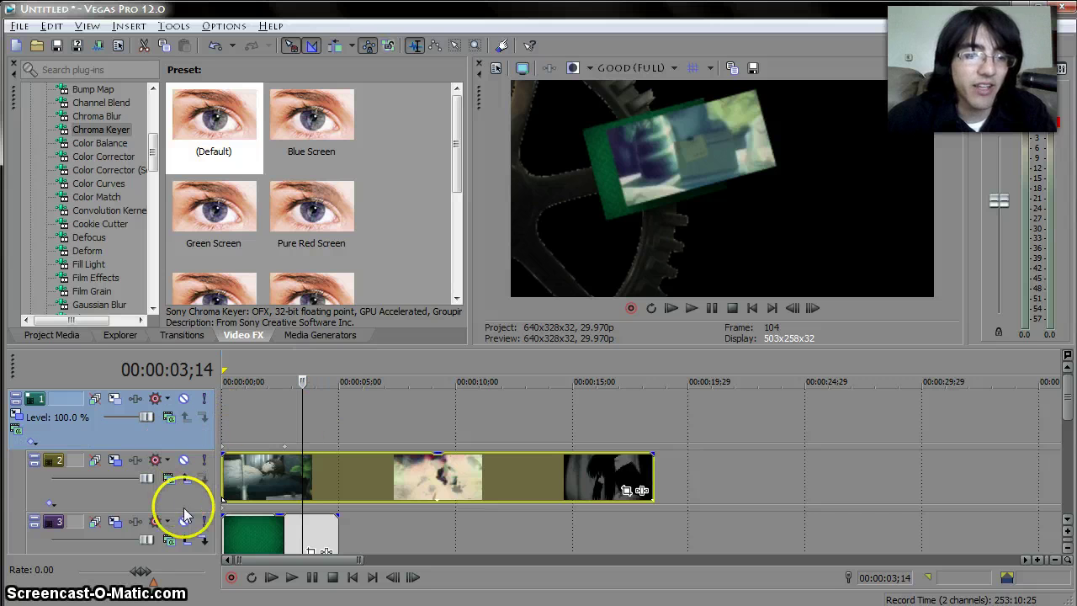
scroll(386, 485, "down", 1)
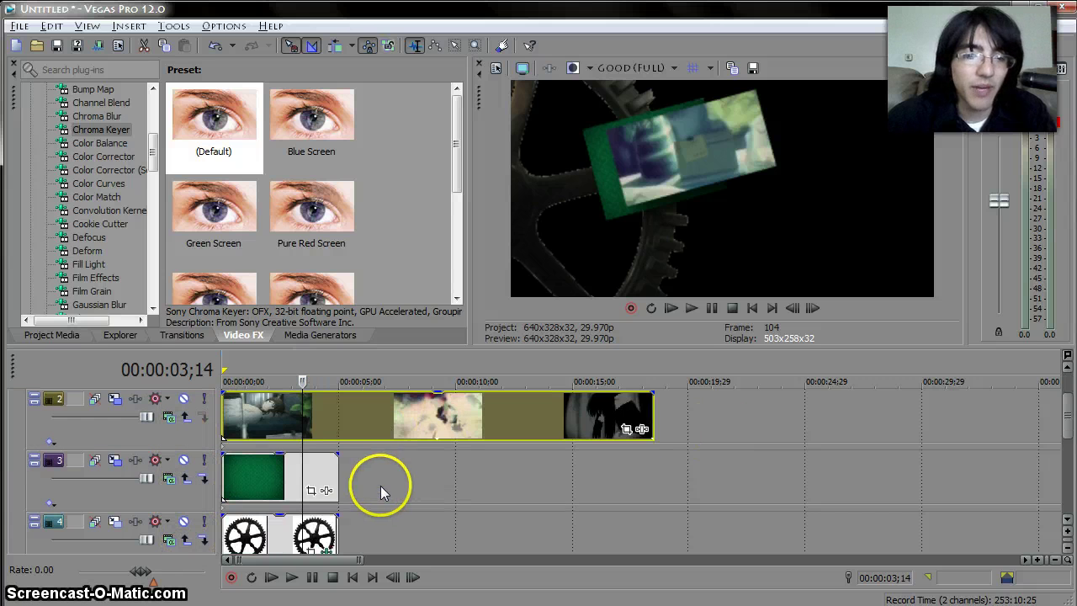
scroll(161, 514, "down", 1)
left_click(183, 513)
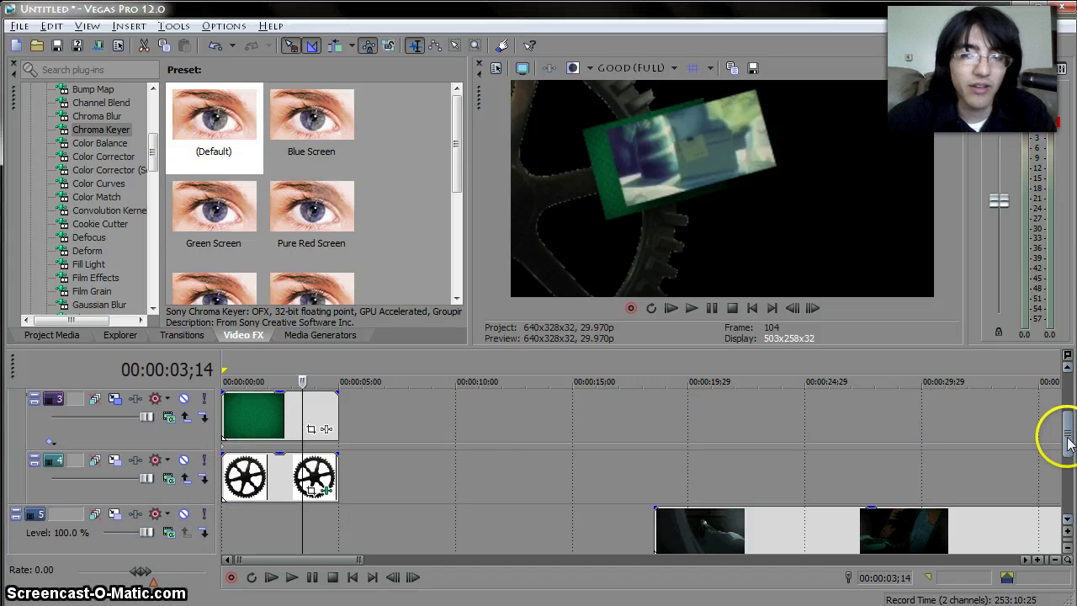
left_click_drag(1067, 443, 1069, 408)
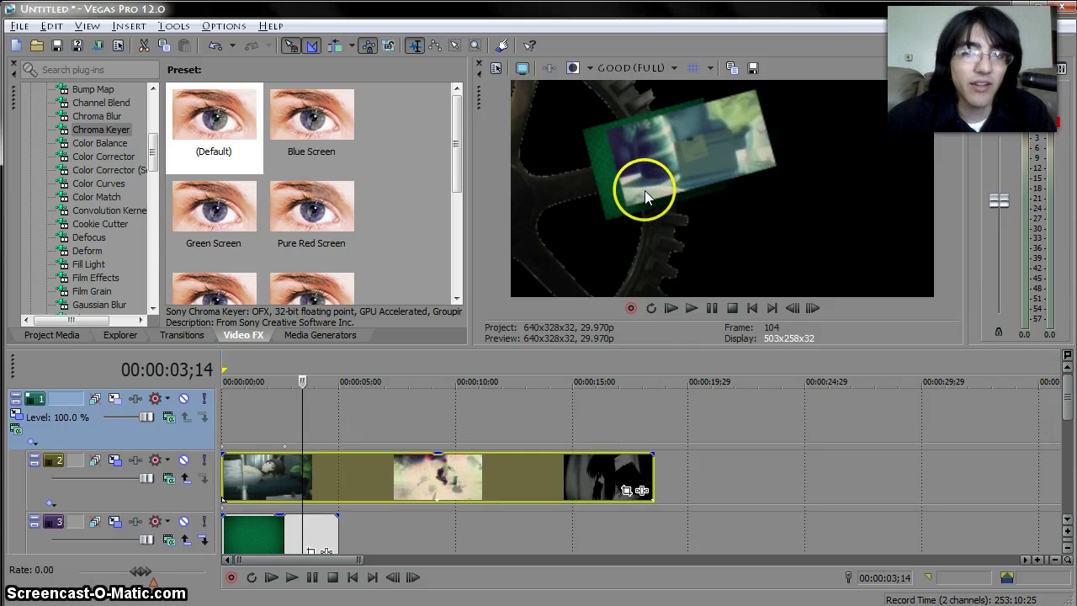
Add a Track 1 parent motion keyframe at 00:00:02;21 enlarging the composite to 776.22.
left_click(17, 412)
left_click(252, 490)
left_click_drag(414, 274, 435, 255)
left_click(546, 207)
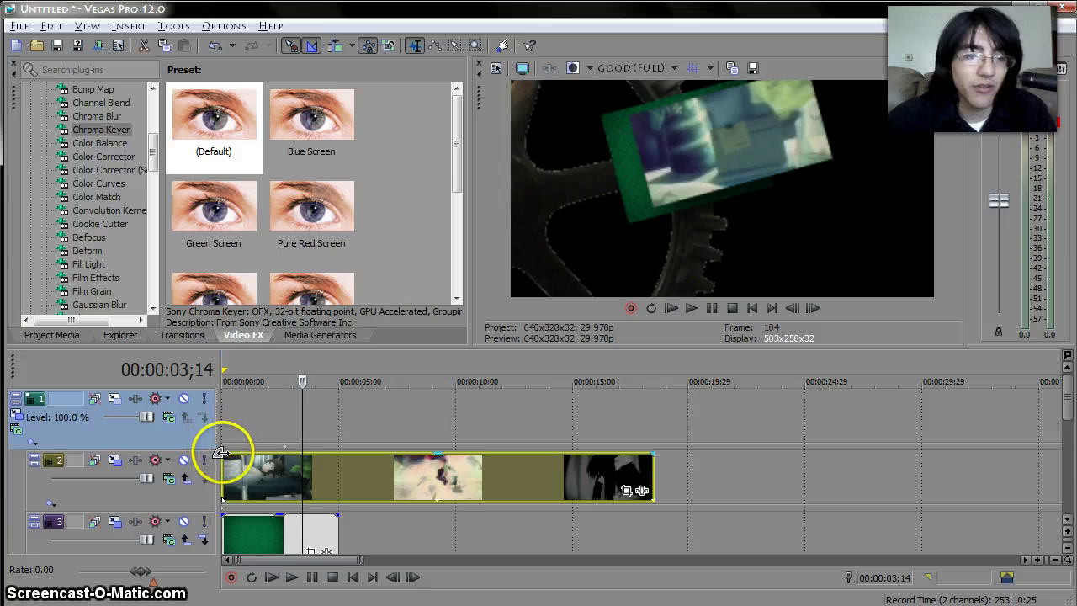
Play the animation from the start, then park the cursor at 00:00:04;06.
key("ctrl+Home")
key("space")
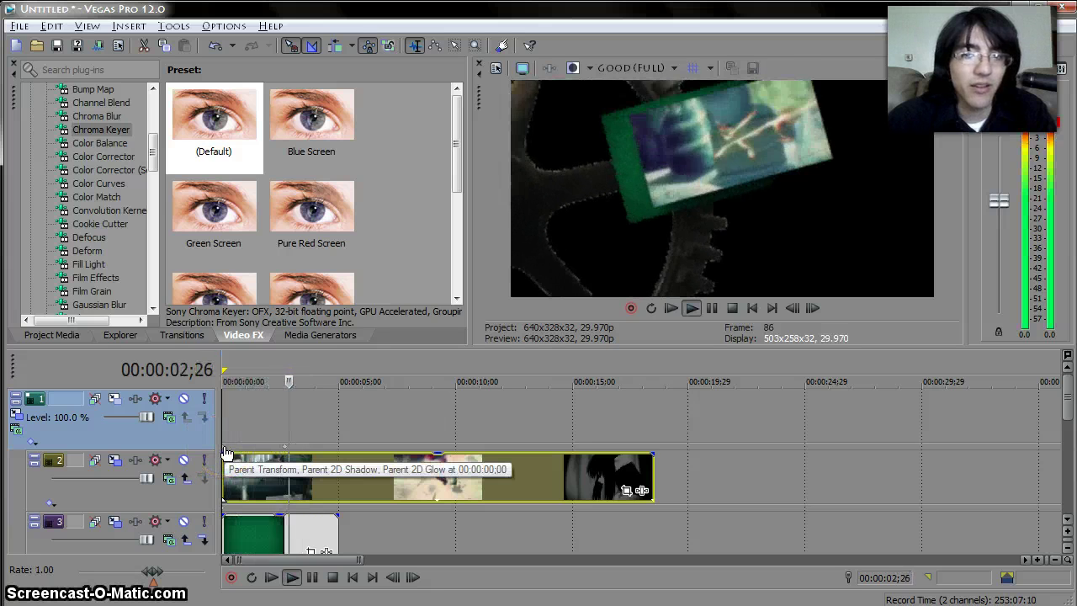
key("space")
left_click(320, 471)
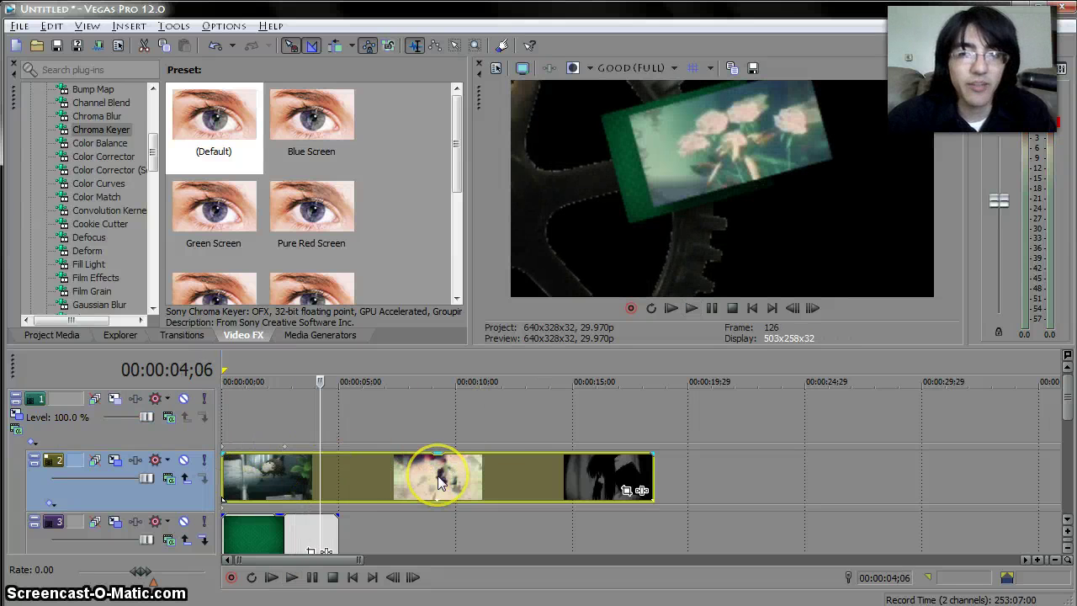